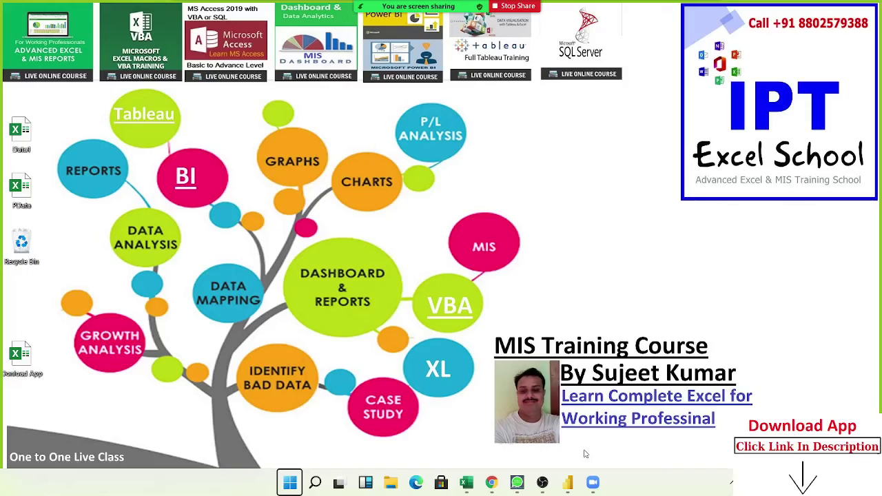
Refresh the Windows desktop, then bring the untitled Power BI Desktop window forward.
mouse_move(567, 482)
right_click(615, 190)
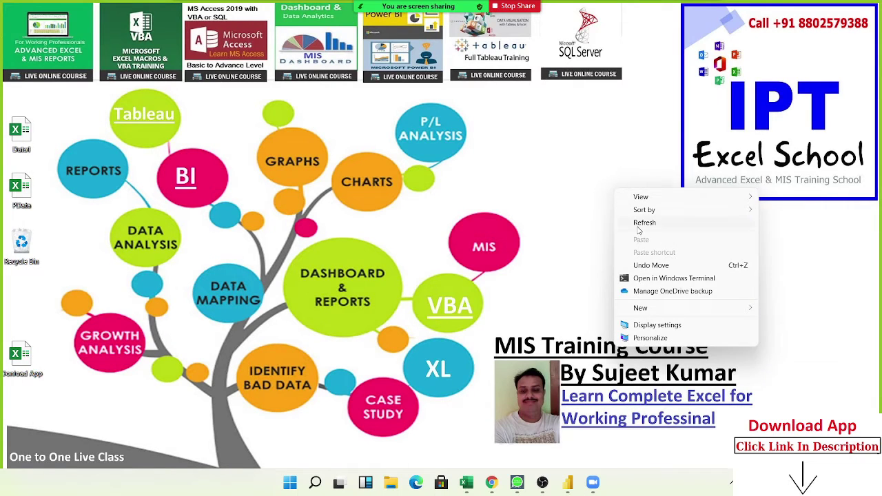
left_click(639, 228)
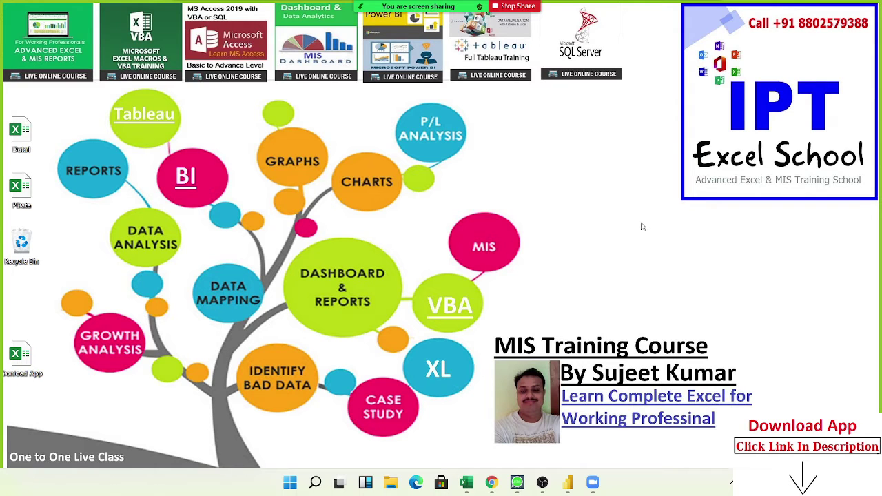
left_click(565, 485)
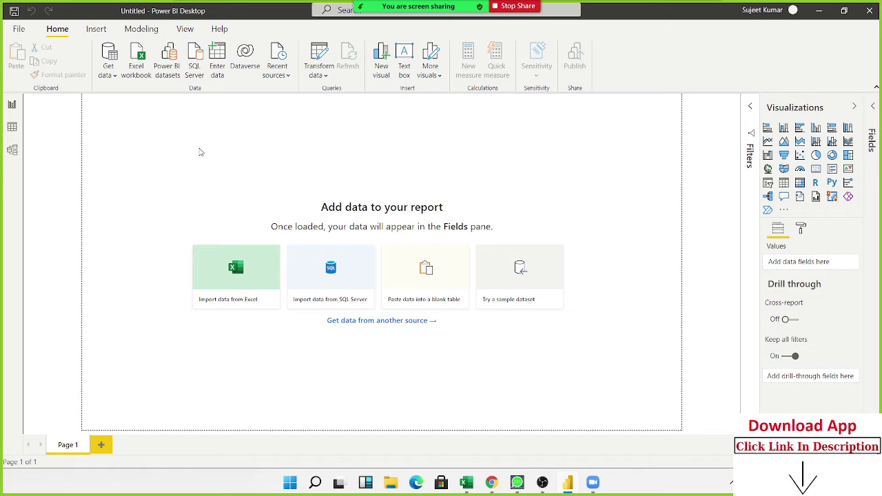
Show the Get data list of common sources such as Excel workbook, SQL Server and Text/CSV.
left_click(114, 76)
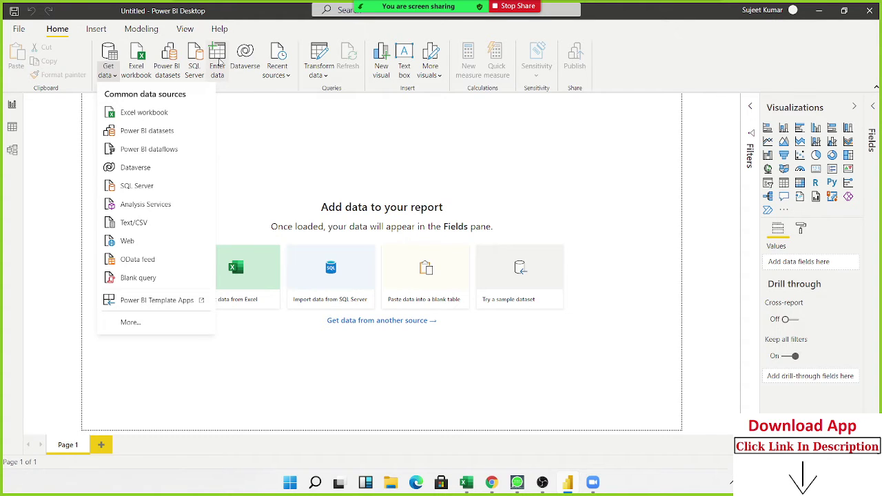
Open Enter data to get a Create Table dialog with an empty Column1 grid.
left_click(219, 62)
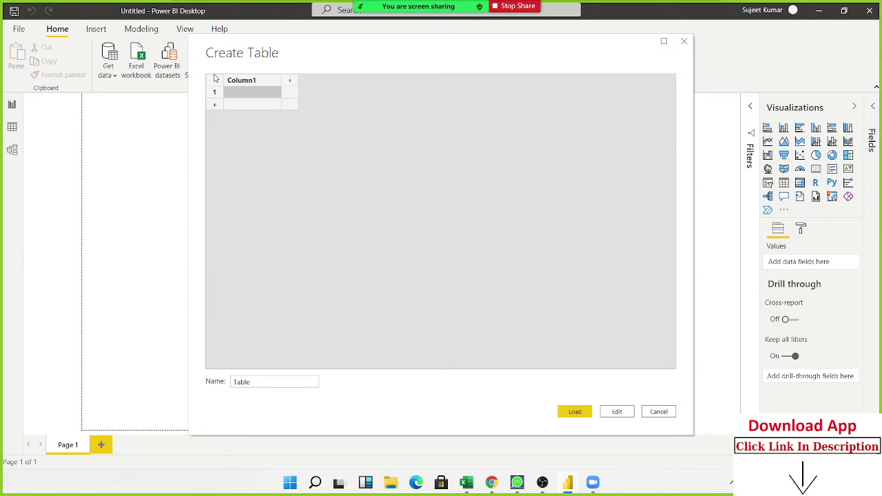
Name the four column headers ID, Name, City and Amt, then return to row 1's ID cell.
left_click(228, 84)
left_click(231, 82)
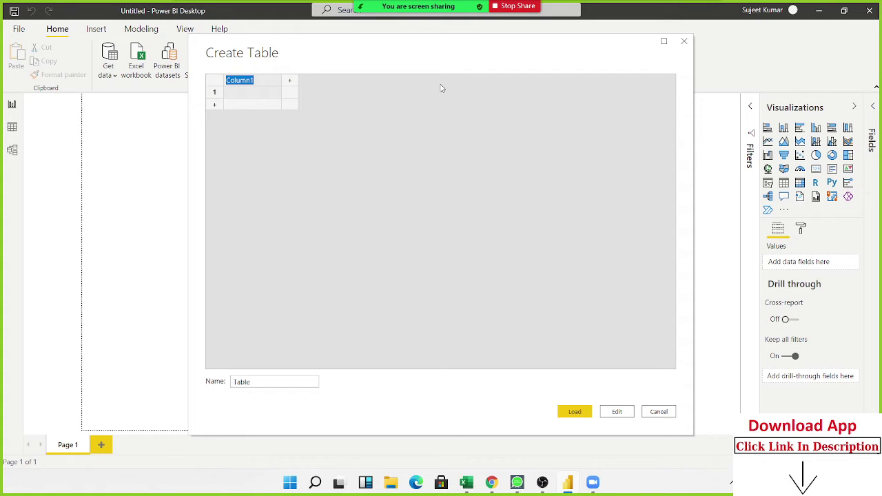
type("ID")
key("Tab")
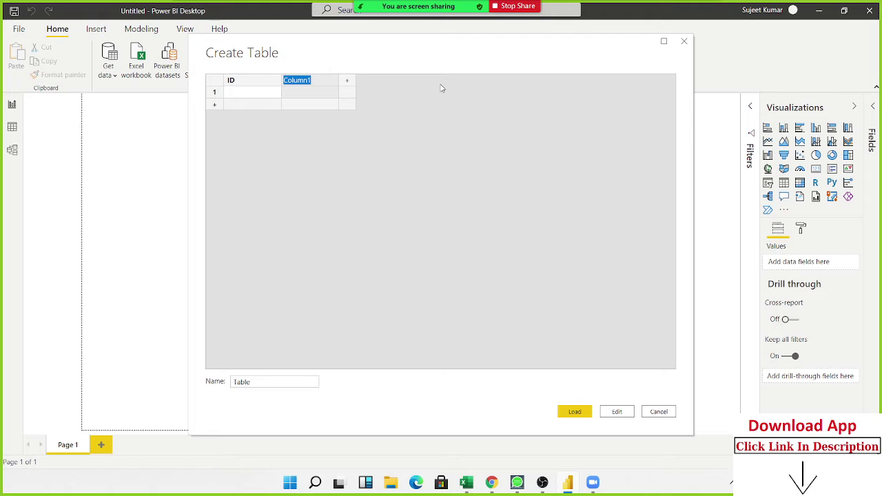
type("Name")
key("Tab")
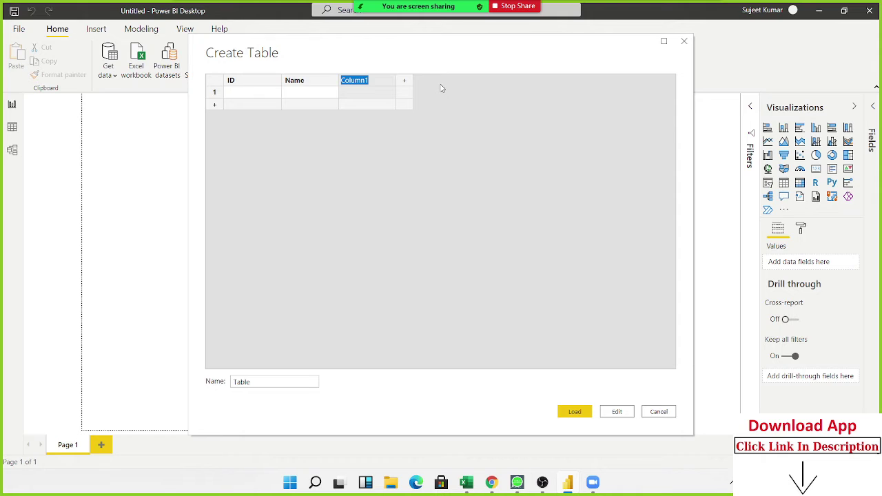
type("City")
key("Tab")
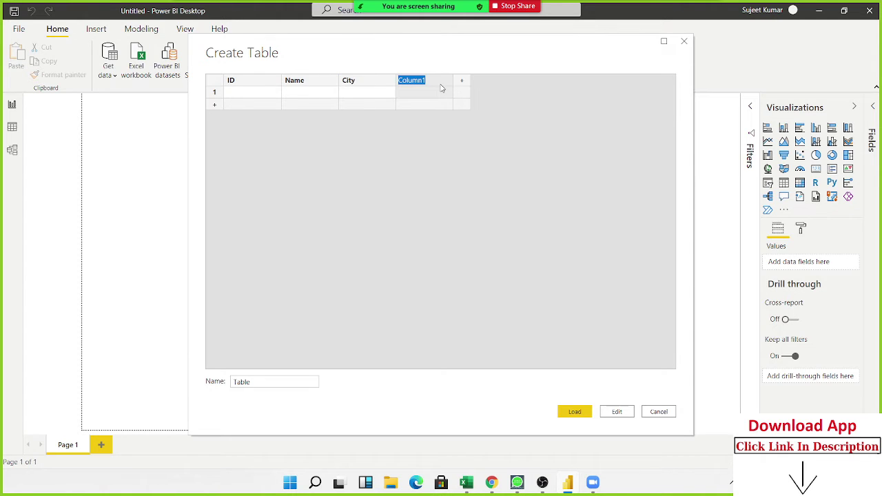
type("A")
type("mt")
left_click(441, 88)
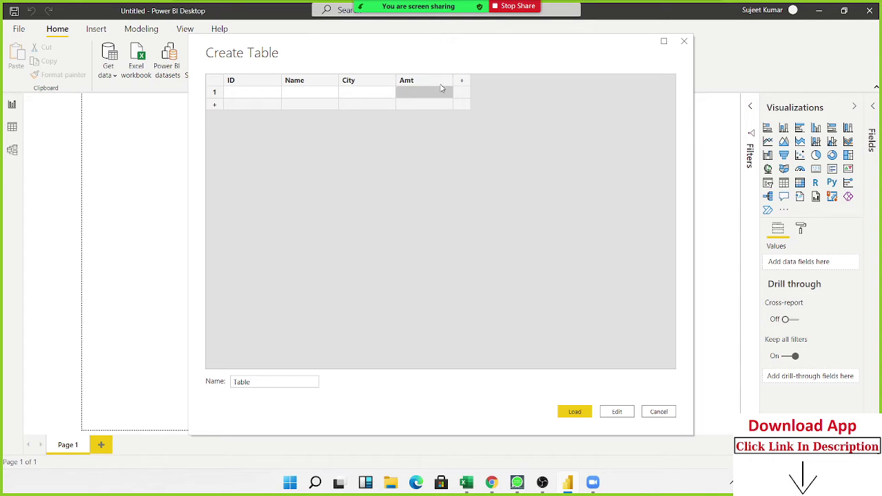
key("Left")
key("Left")
key("Left")
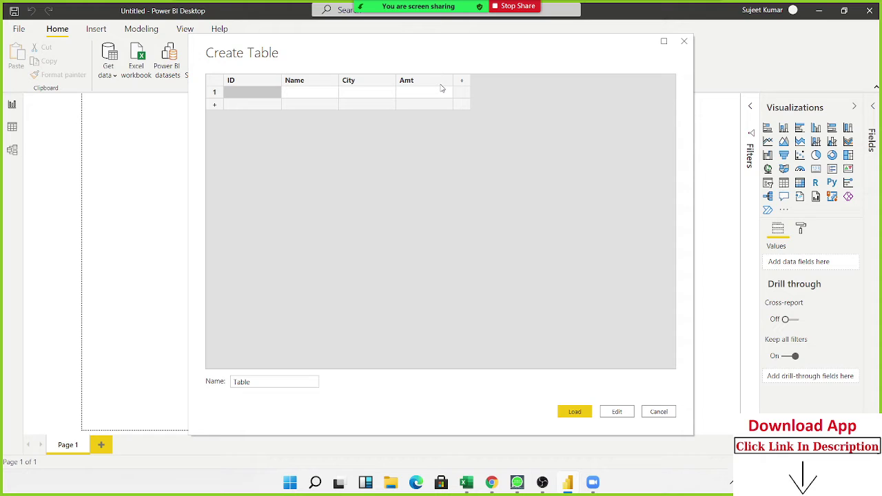
Enter row 1 as ID 1, a person's name, city Pune and amount 50.
type("1")
key("Tab")
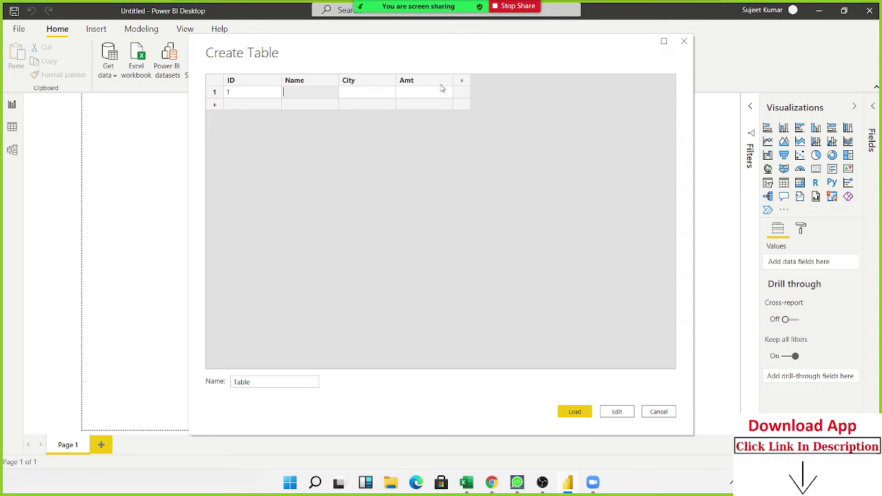
type("Puja")
key("Tab")
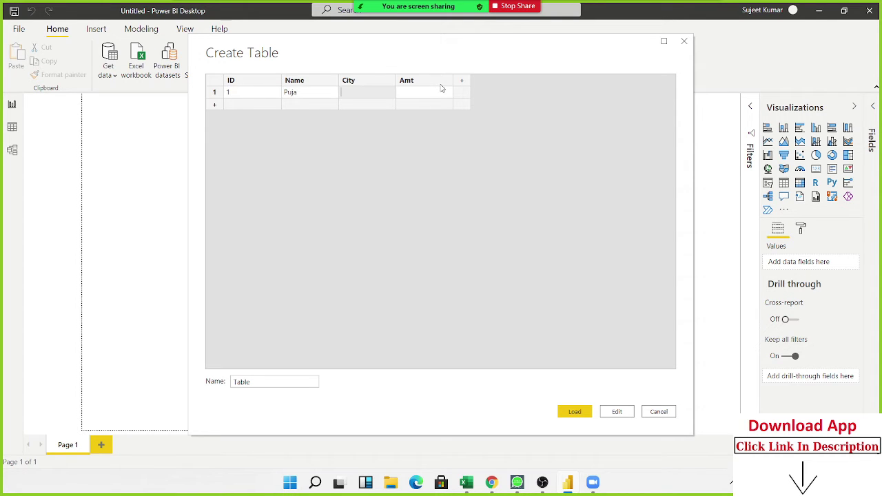
type("Pune")
type("e")
key("BackSpace")
key("Tab")
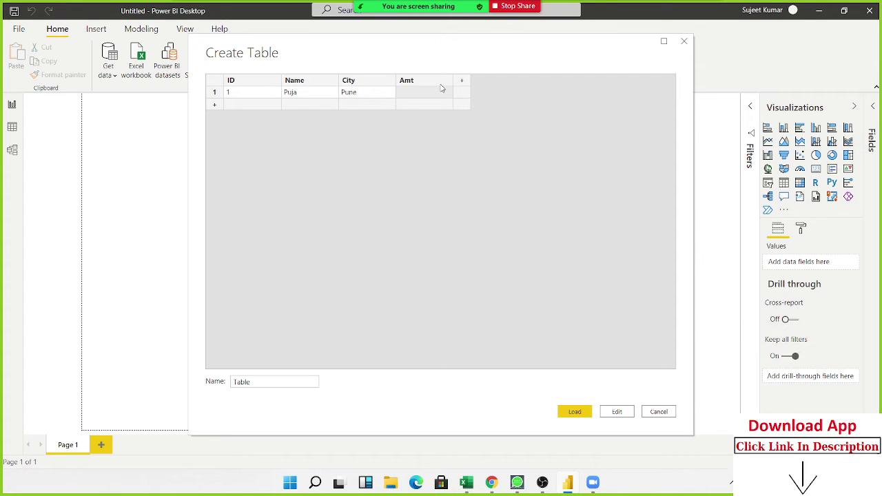
type("50")
key("Tab")
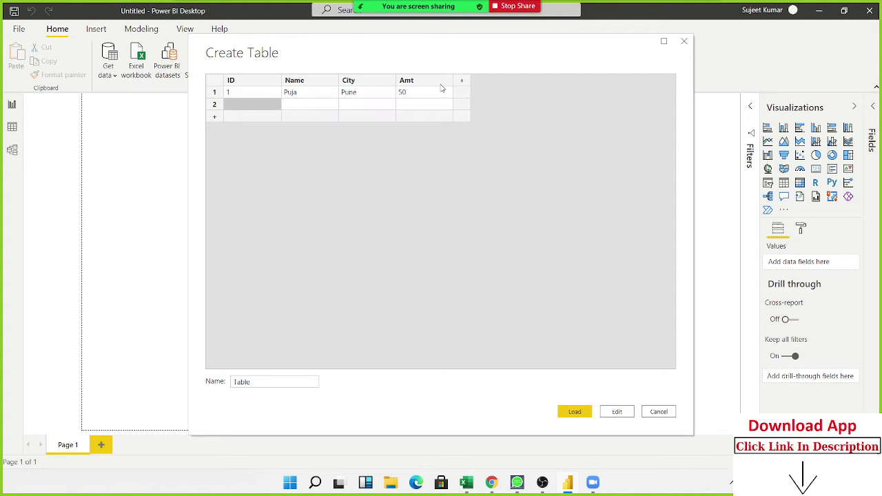
Enter row 2 as ID 2, a corrected person's name, city Noida and amount 62.
type("2")
key("Tab")
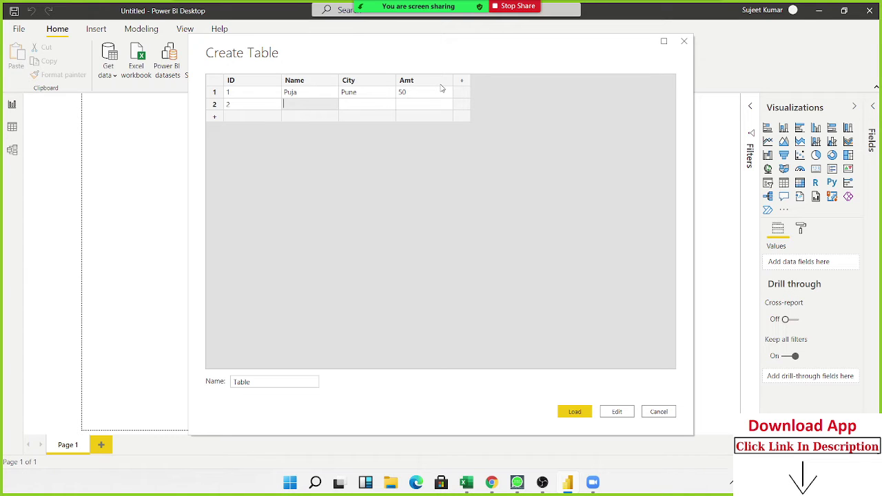
type("Mumb")
type("ai")
key("Tab")
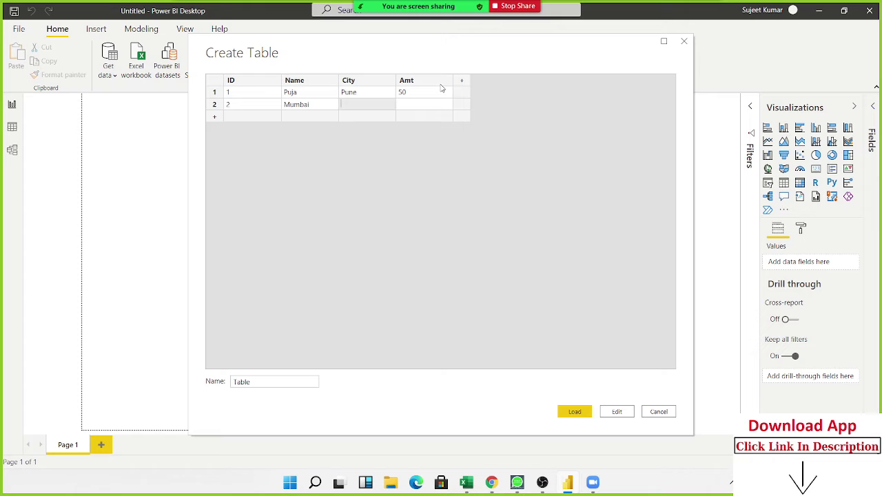
type("No")
key("shift+Tab")
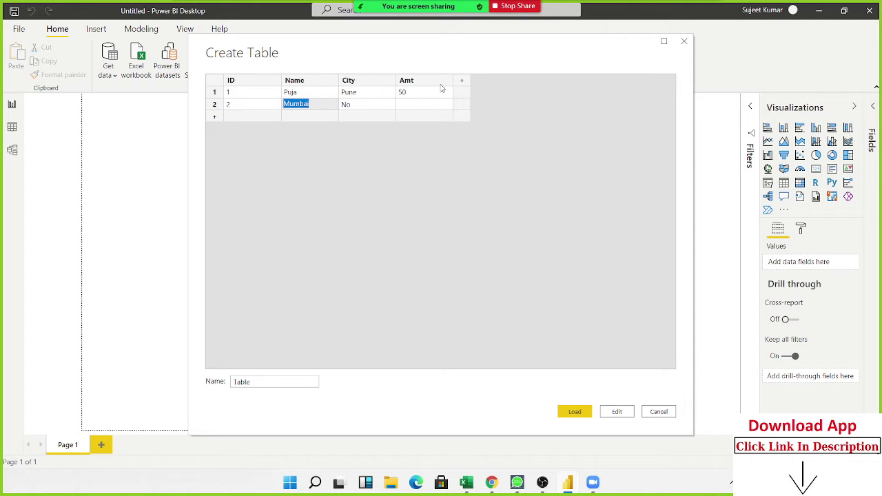
type("Mun")
type("ish")
key("Tab")
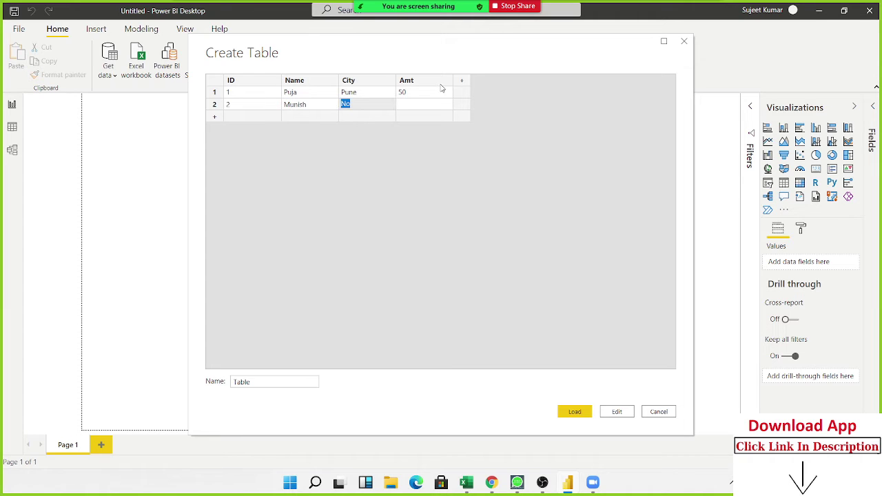
type("N")
type("oida")
key("Tab")
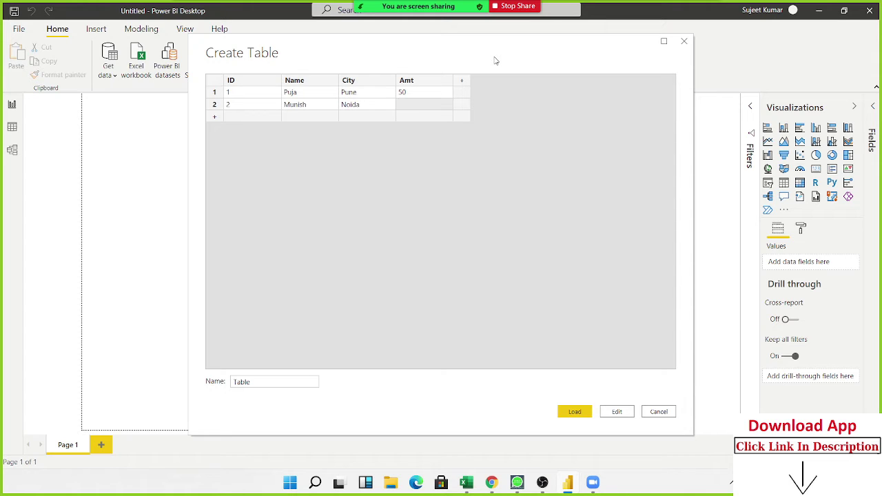
type("62")
key("Return")
Enter row 3 as ID 3, a person's name, city Jaipur and amount 85.
key("Left")
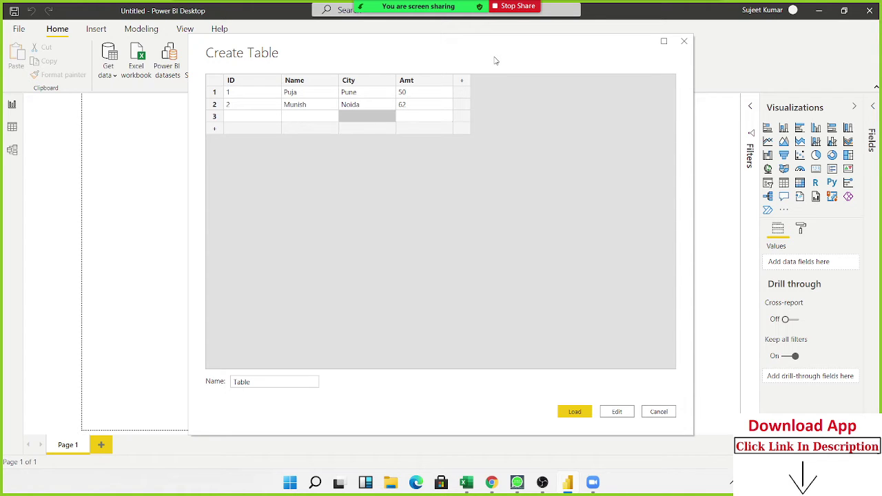
key("Left")
key("Left")
type("3")
key("Tab")
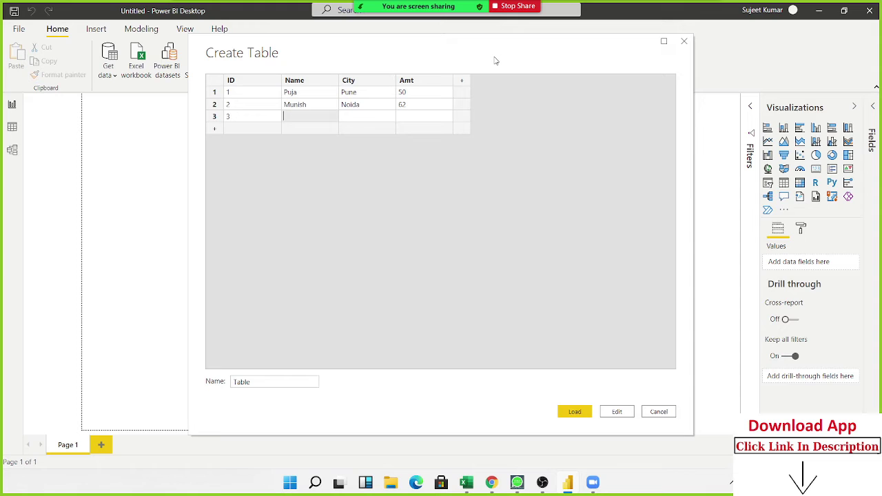
type("UDay")
key("Tab")
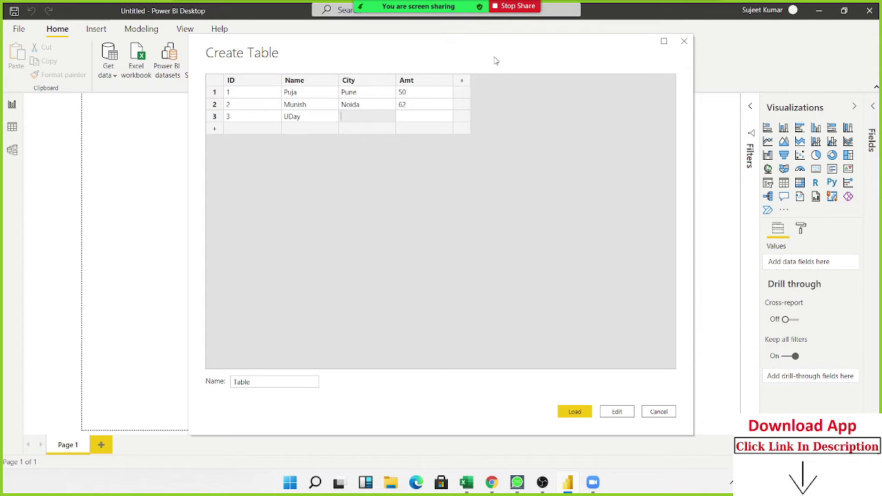
type("Jai")
type("pur")
key("Tab")
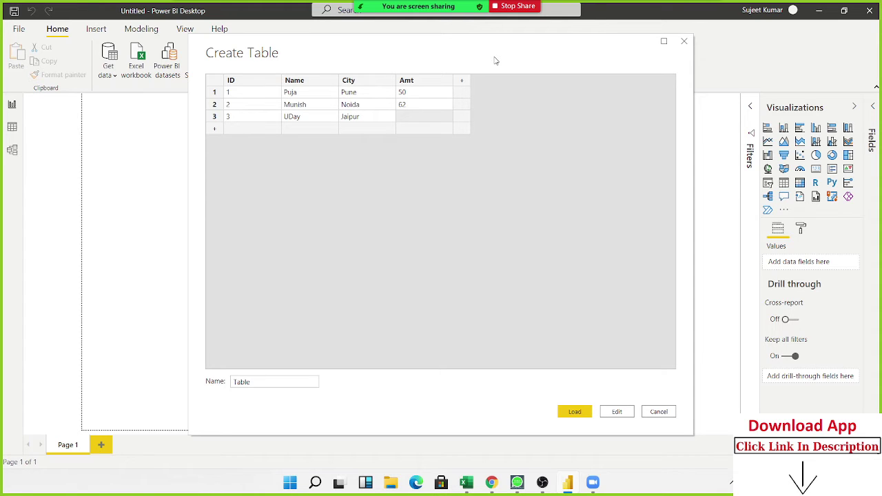
type("85")
key("Tab")
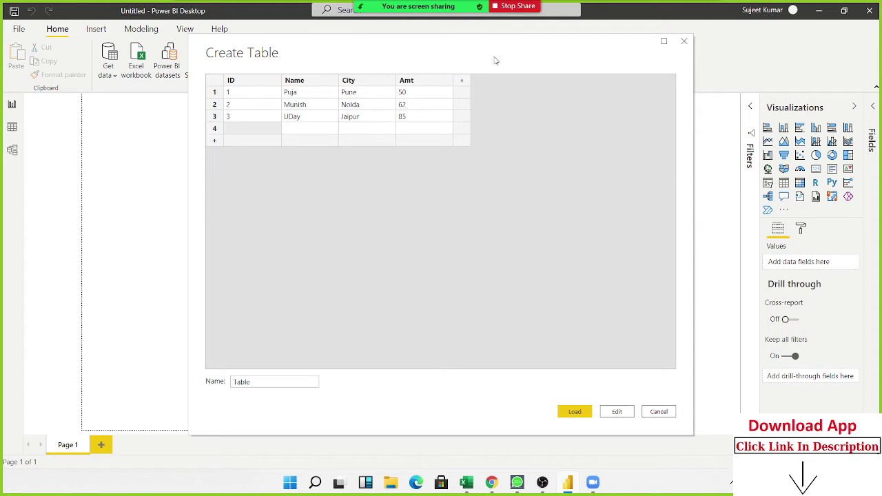
Clean up row 4's misplaced entries so its ID cell reads 4.
type("Ka")
type("npur")
key("Tab")
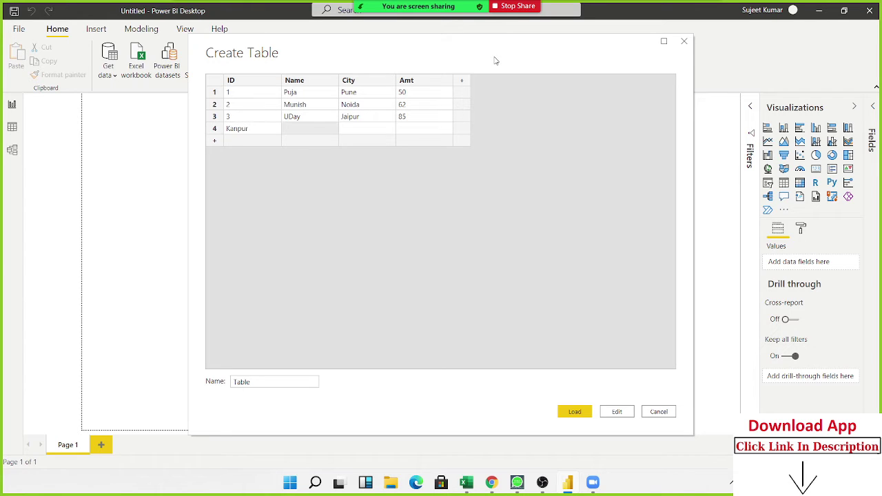
key("shift+Tab")
type("Ku")
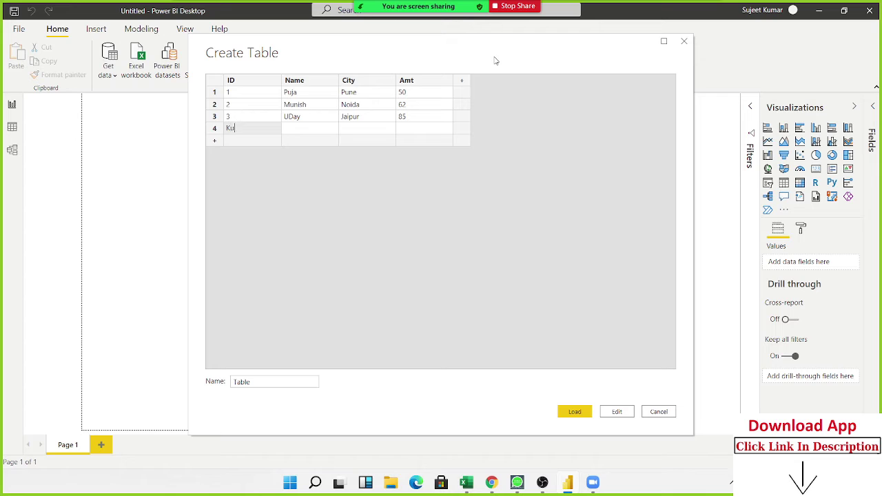
type("nal")
key("Tab")
type("Ka")
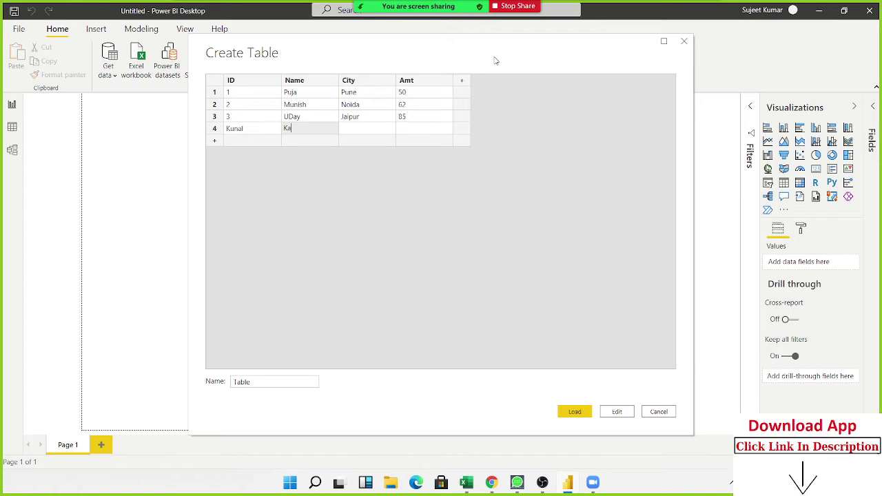
type("npur")
key("Tab")
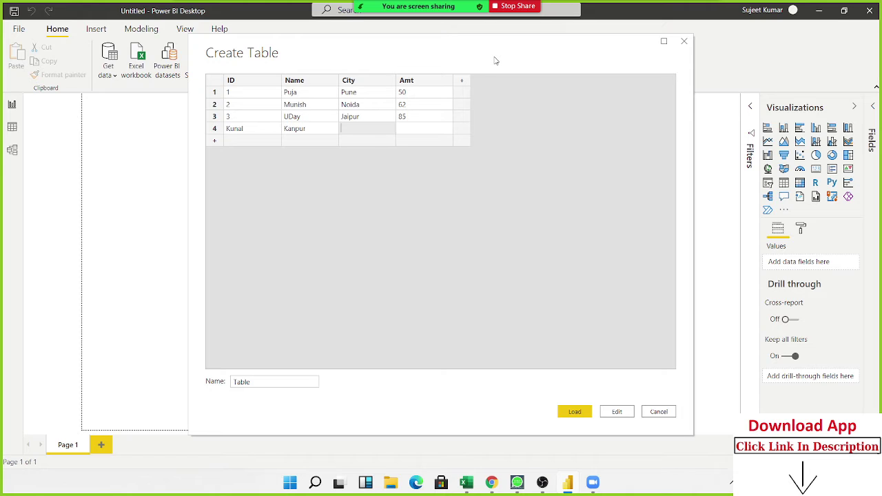
key("shift+Tab")
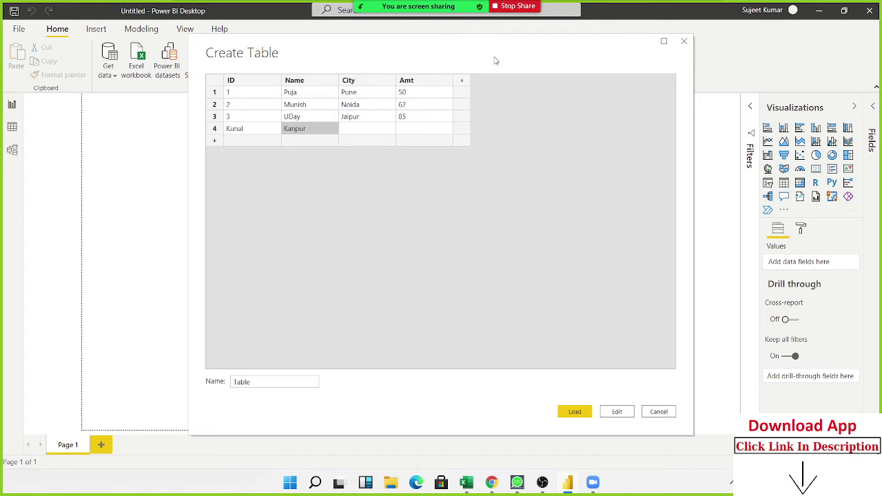
key("shift+Tab")
type("3")
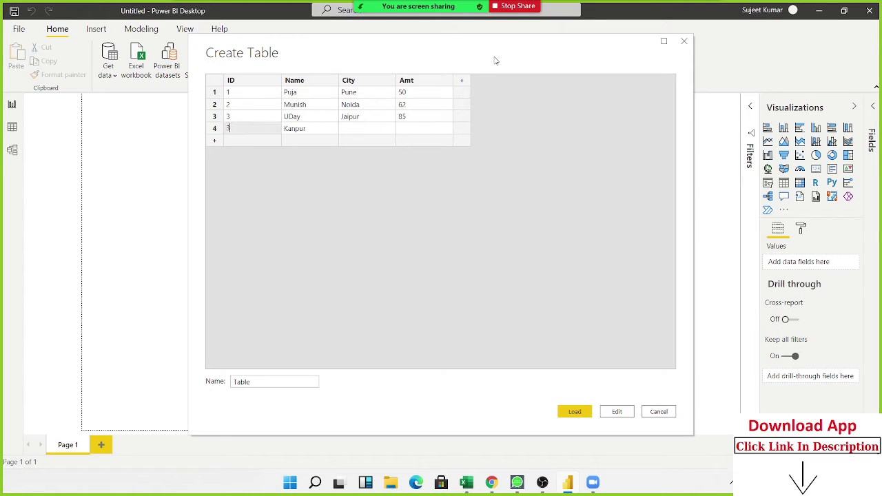
key("BackSpace")
type("4")
key("Tab")
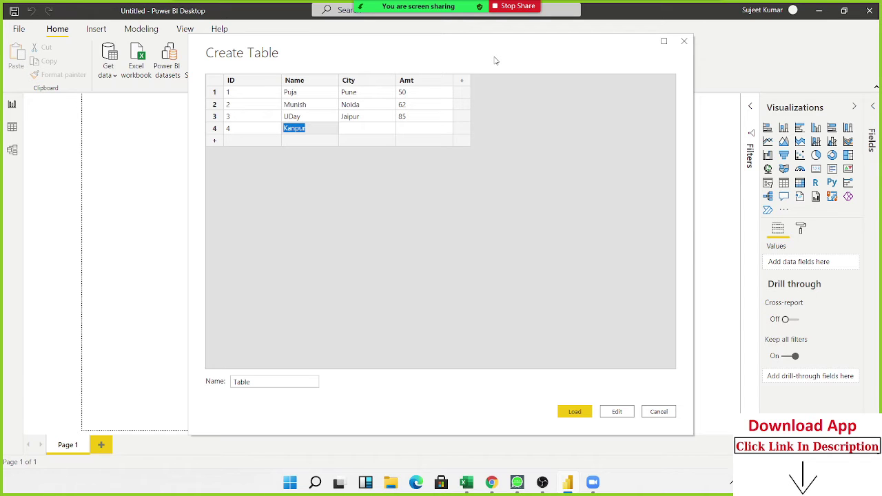
Fill row 4's Name with a person's name, City with Kanpur and Amt with 98.
type("Ku")
type("a")
key("BackSpace")
key("BackSpace")
type("umar")
key("Tab")
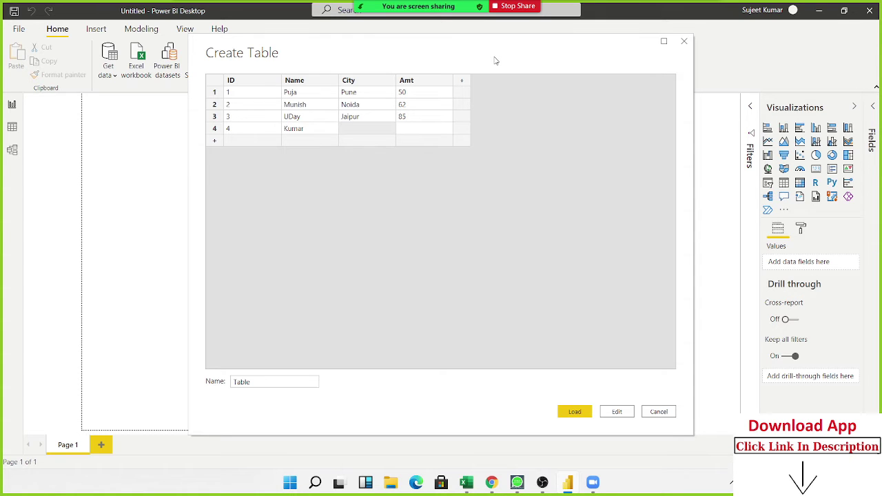
type("Kanpu")
type("r")
key("Tab")
type("985")
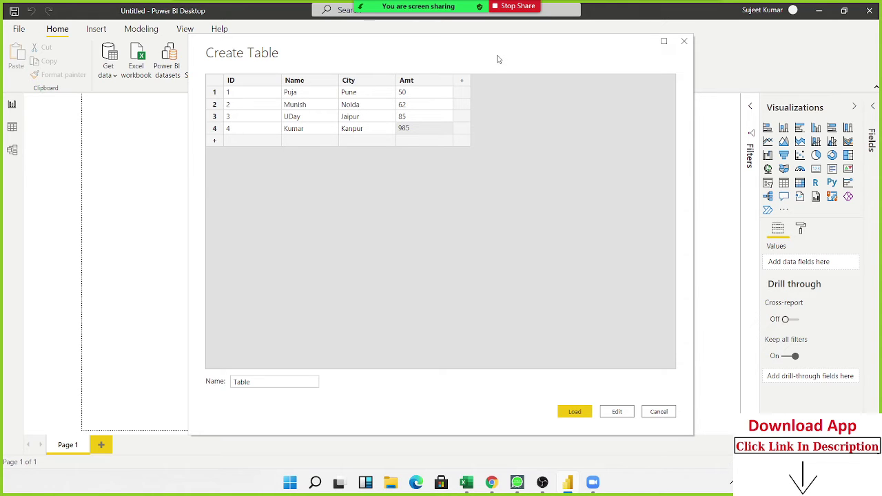
left_click(404, 103)
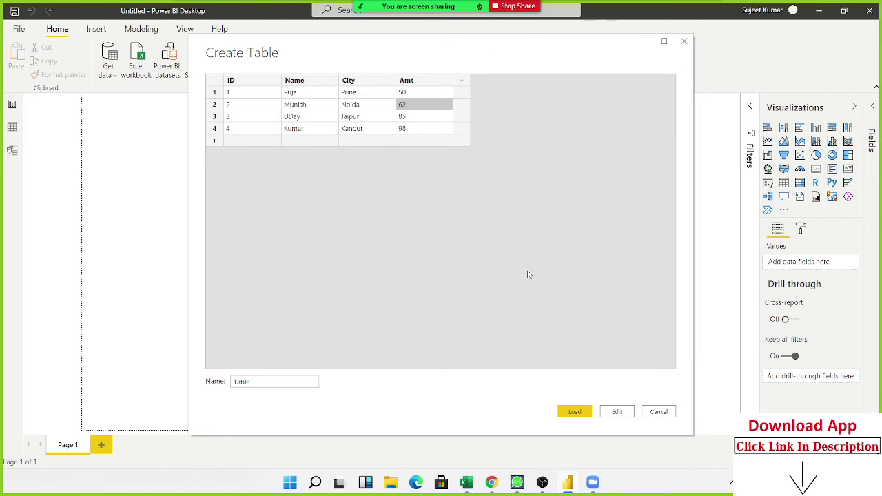
Replace the default name Table with DT and load the four-row table.
double_click(240, 383)
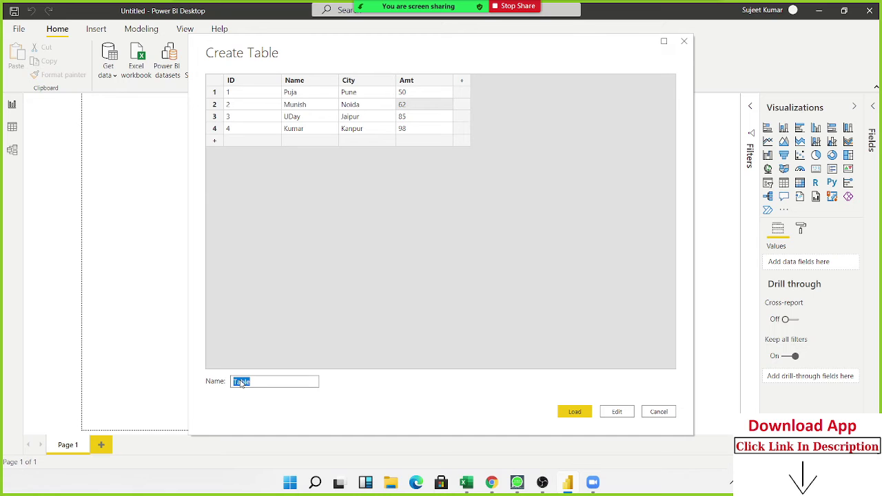
type("DT")
left_click(576, 415)
left_click(575, 415)
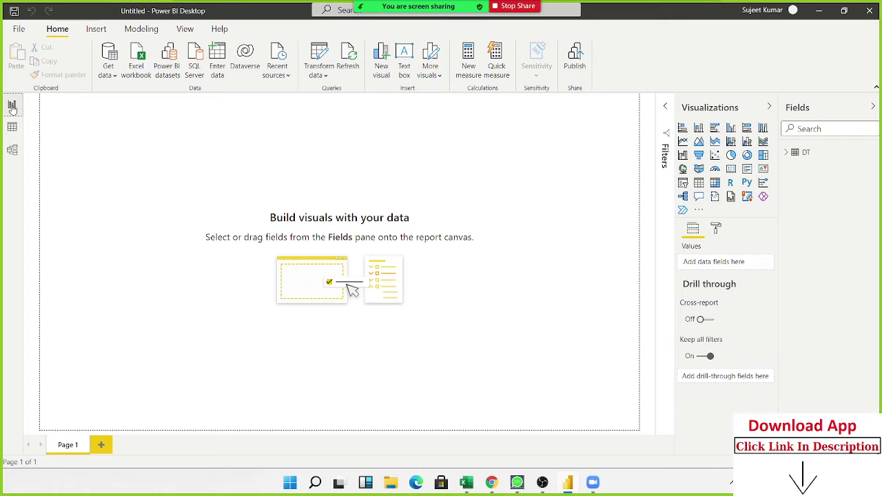
left_click(12, 128)
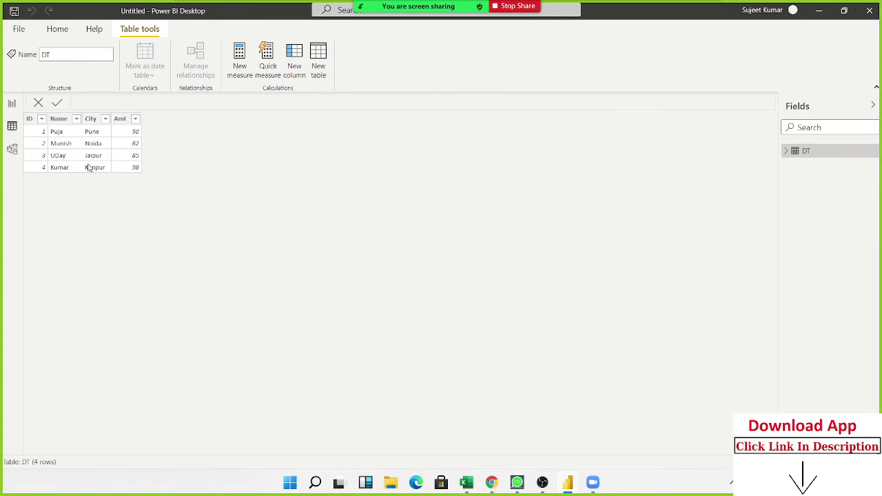
left_click(89, 168)
left_click(121, 170)
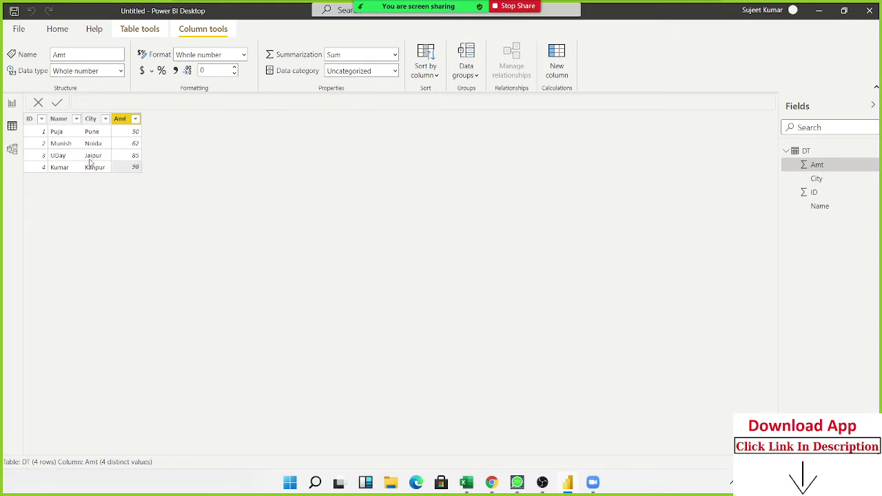
left_click(135, 118)
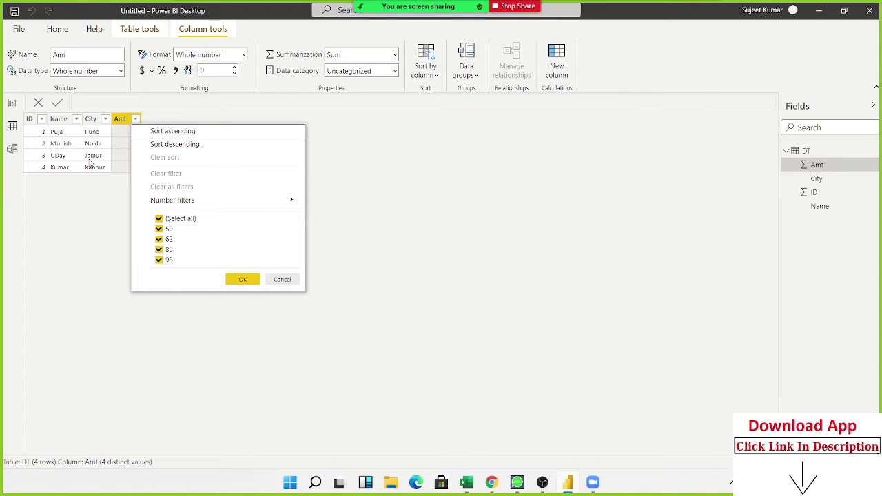
left_click(111, 137)
left_click(110, 138)
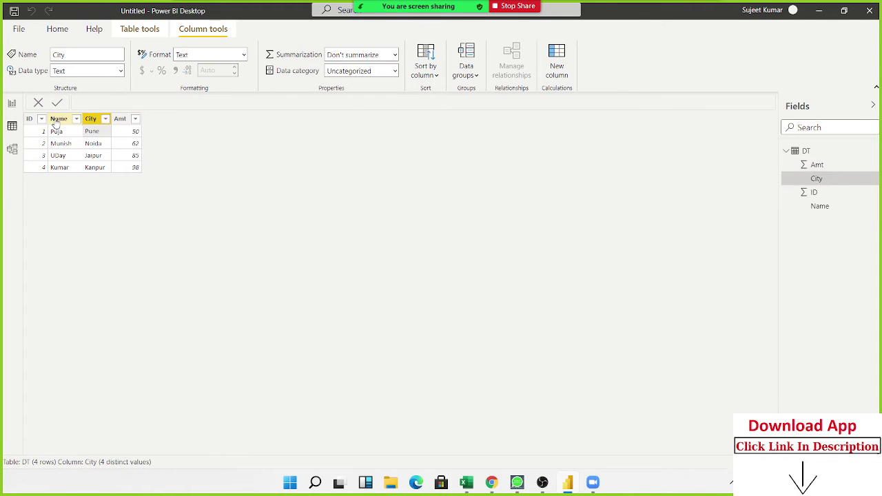
left_click(13, 104)
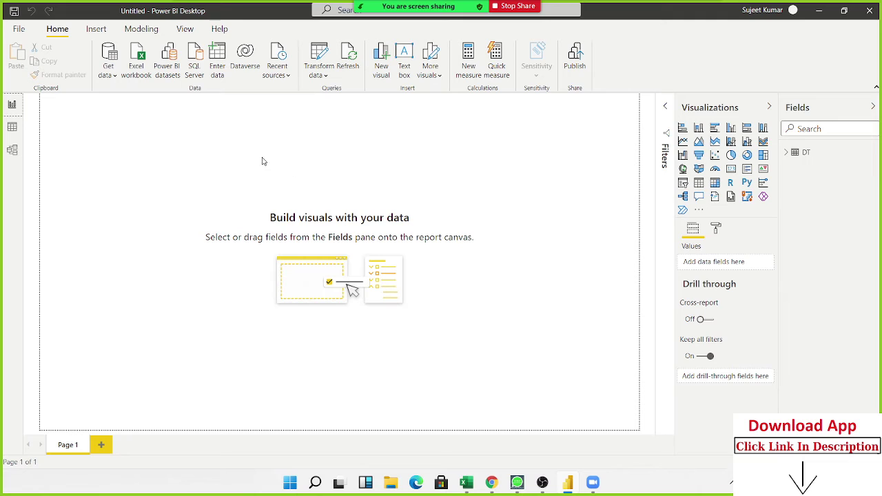
left_click(225, 81)
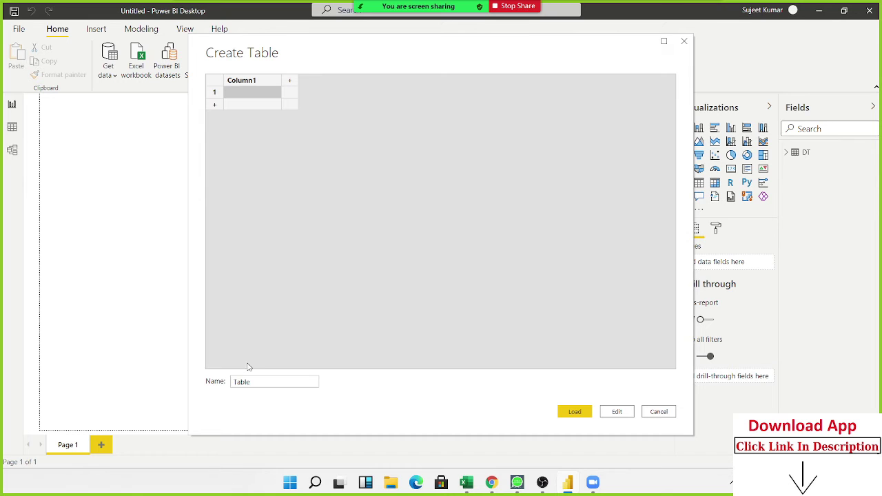
Cancel the empty Create Table dialog, view DT's four rows in Data view, and open Transform data options.
left_click(662, 413)
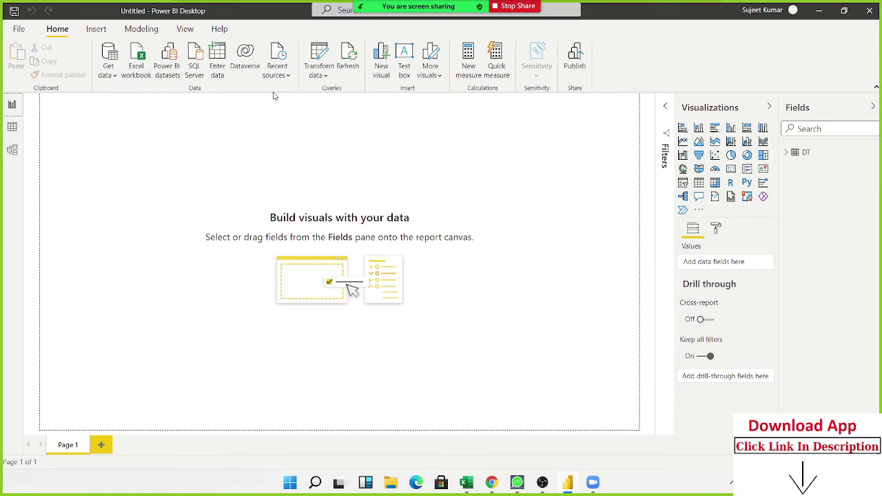
left_click(12, 126)
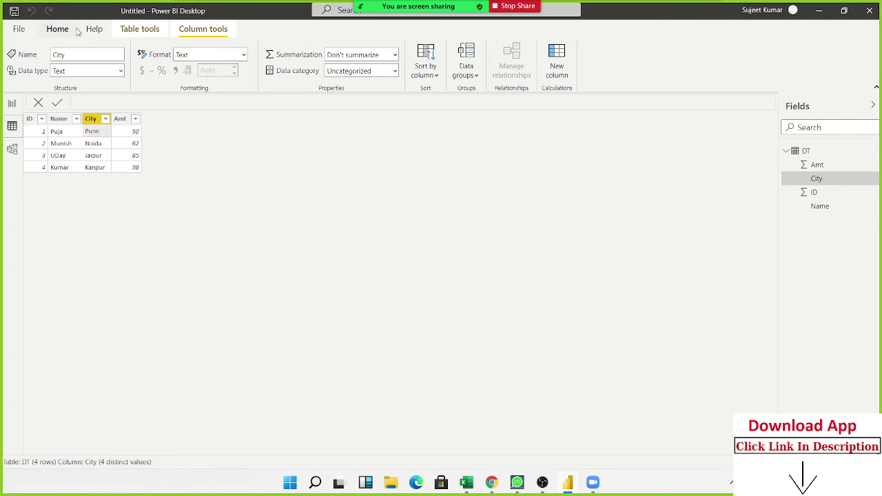
left_click(139, 29)
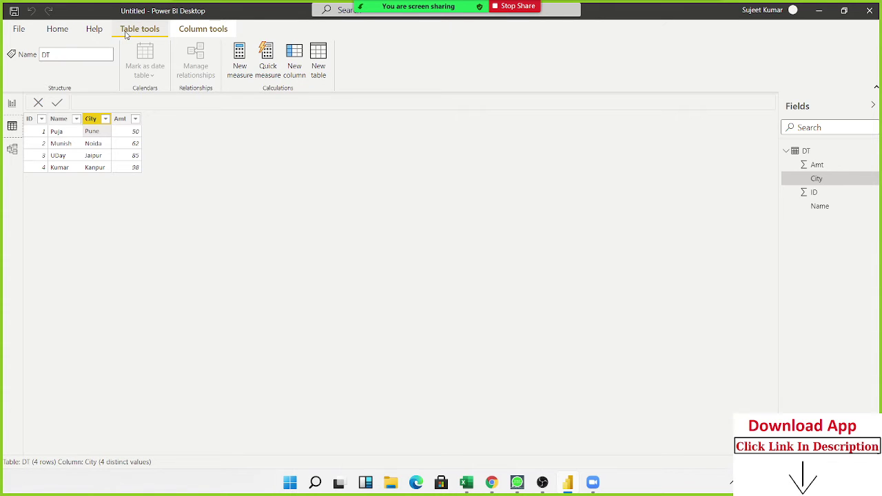
left_click(58, 29)
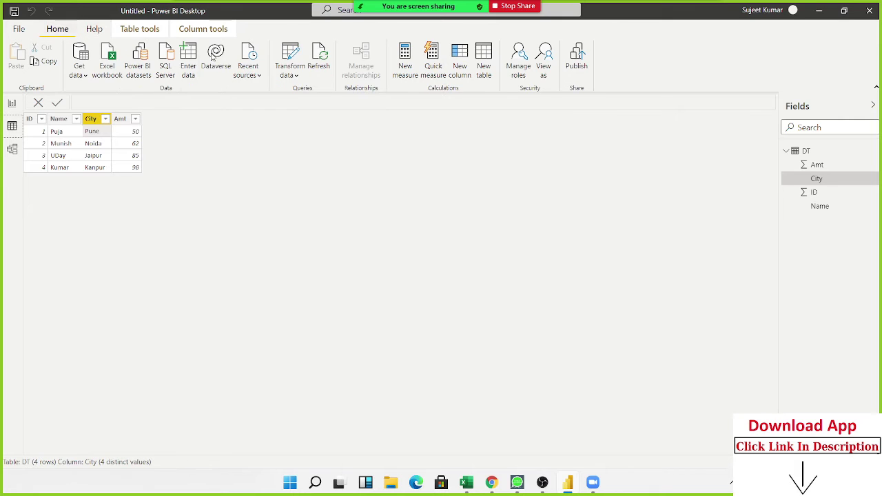
left_click(292, 75)
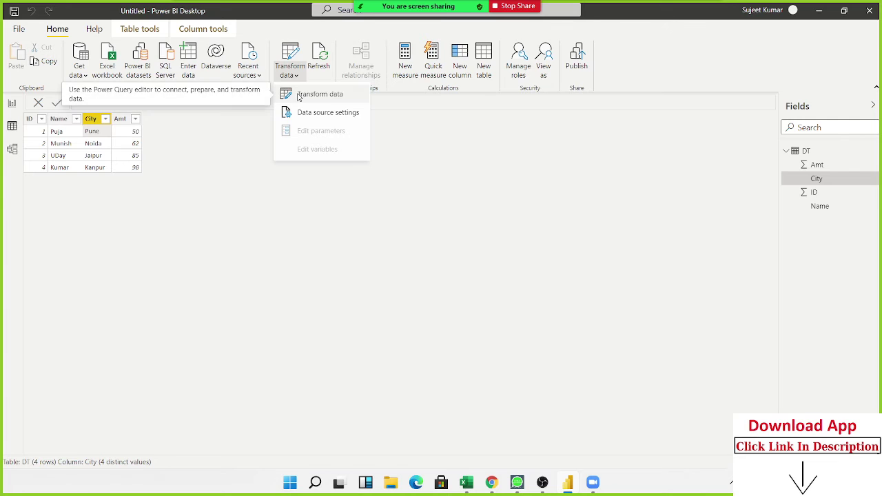
Open DT in Power Query Editor, inspect its four rows, and dismiss an empty Enter Data window.
left_click(299, 97)
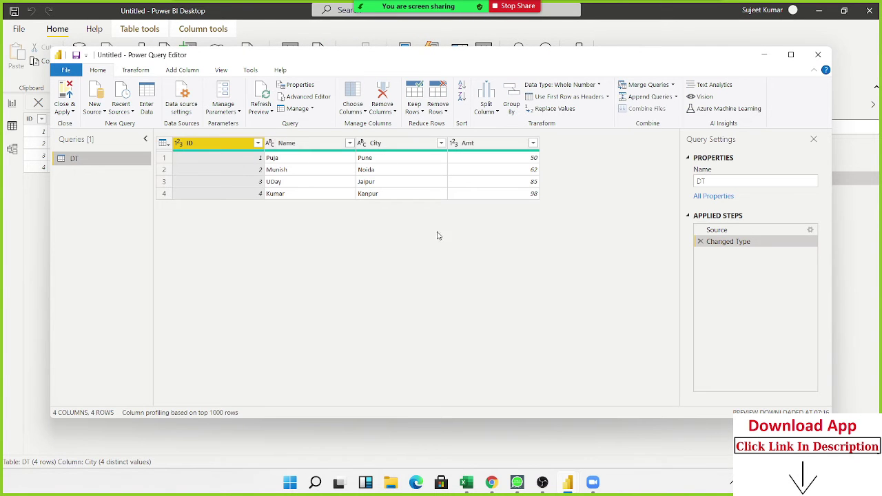
left_click(537, 194)
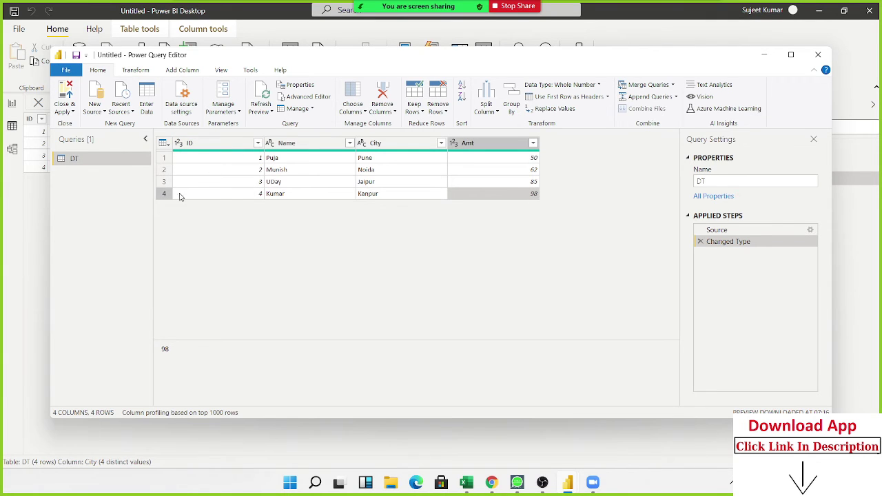
left_click(165, 194)
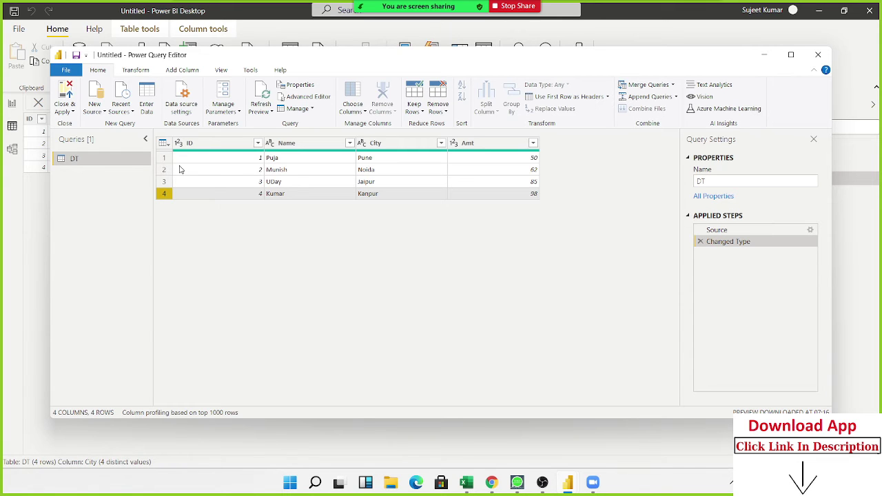
left_click(170, 170)
left_click(170, 159)
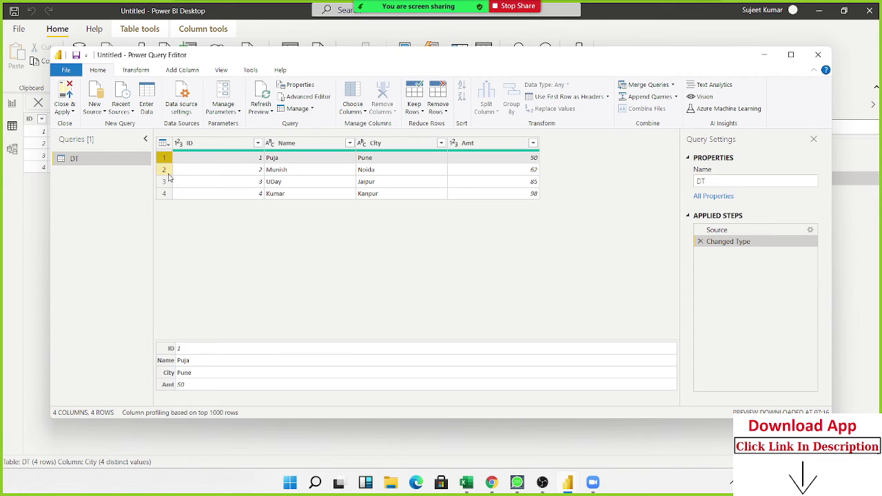
left_click(167, 173)
left_click(169, 183)
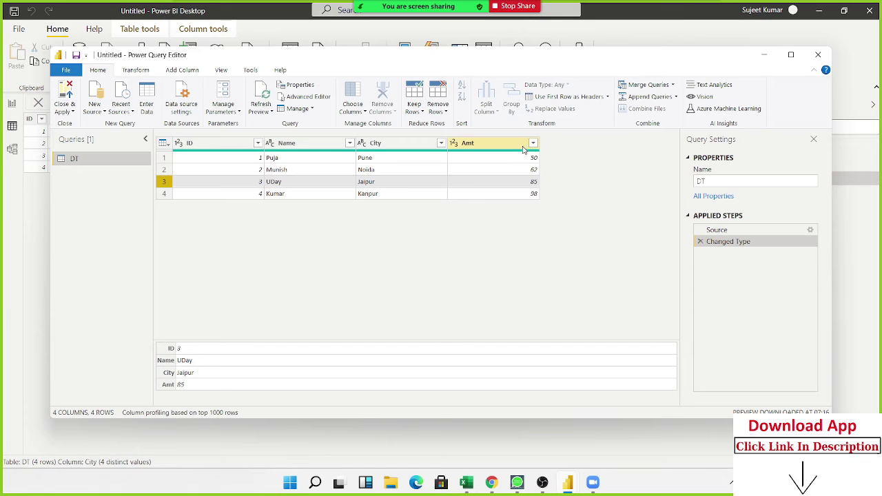
left_click(170, 194)
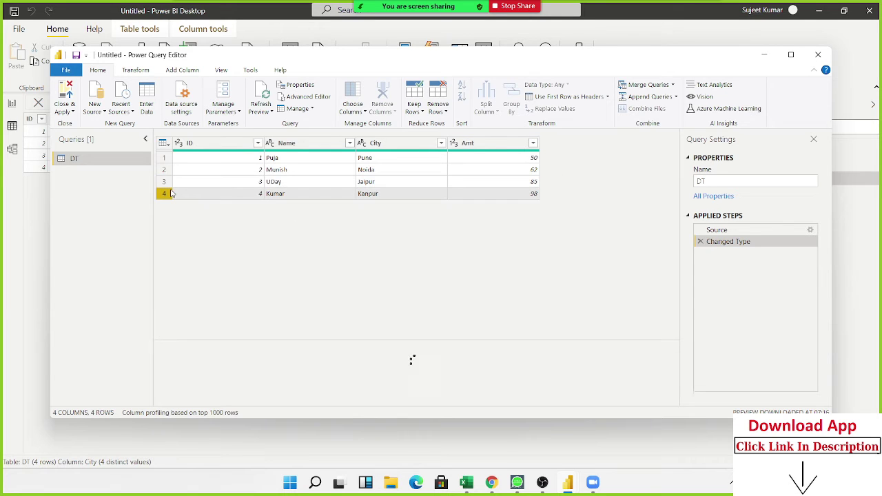
left_click(146, 102)
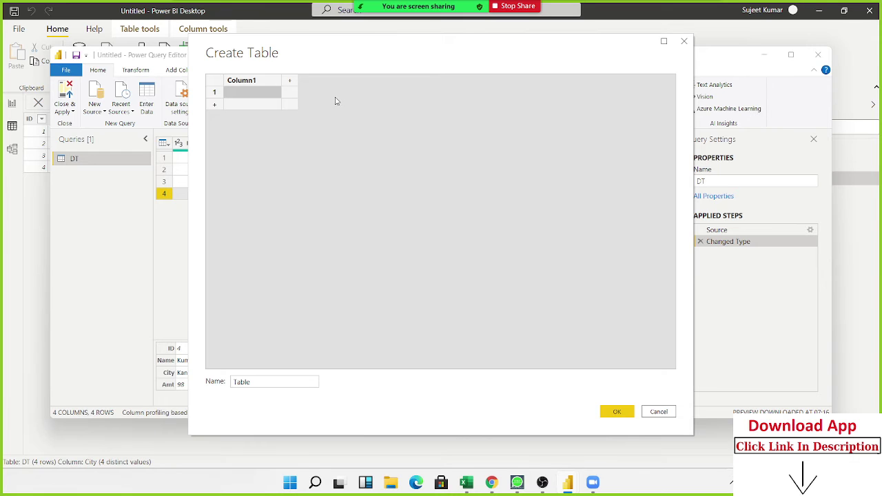
left_click(685, 41)
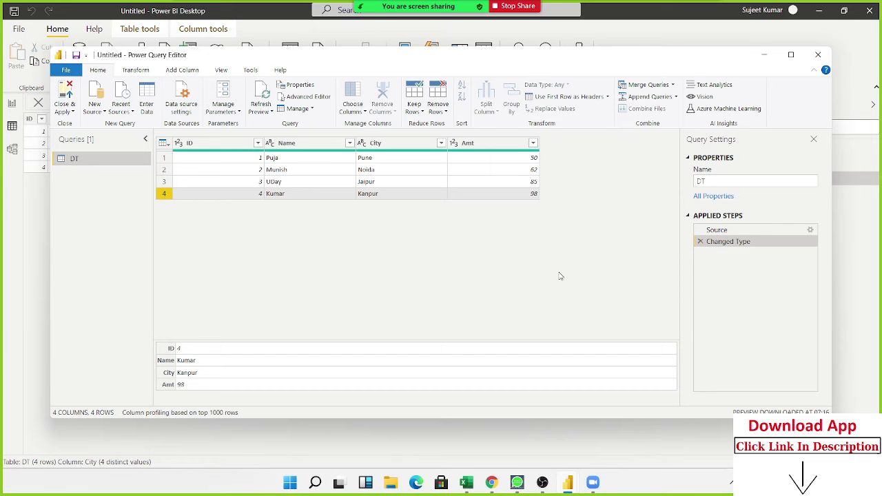
Close Power Query Editor and launch Excel with a new blank workbook.
left_click(819, 54)
key("super")
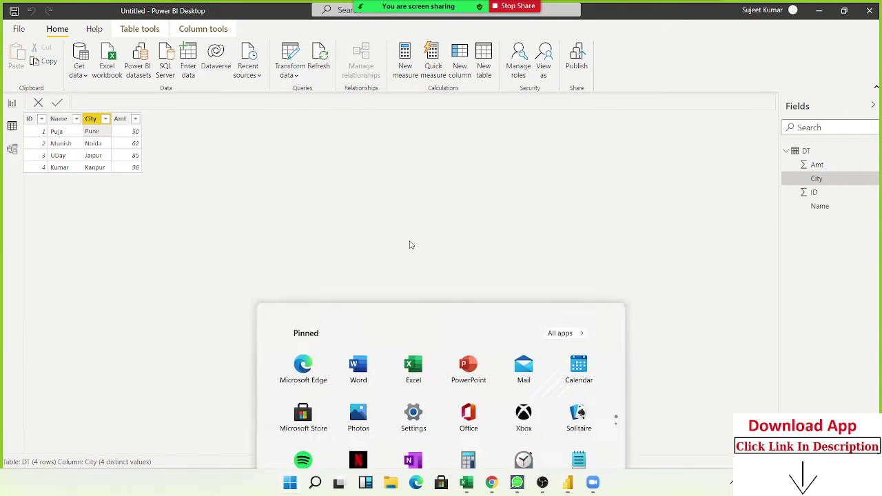
type("excel")
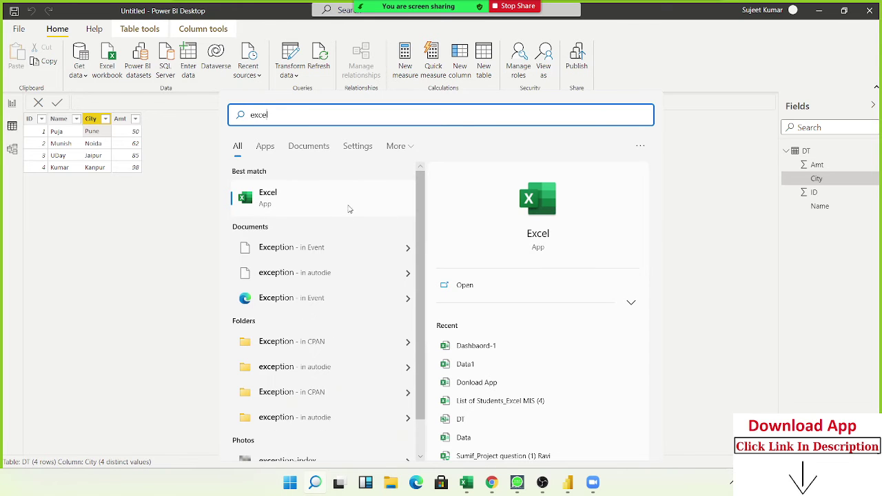
left_click(532, 212)
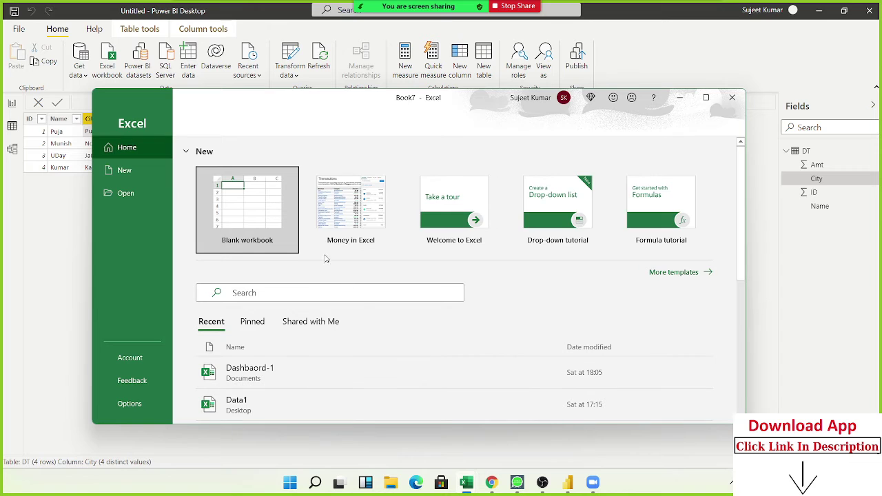
left_click(262, 227)
Maximize the Excel window and go to the File screen listing recent workbooks like DT.
left_click(236, 210)
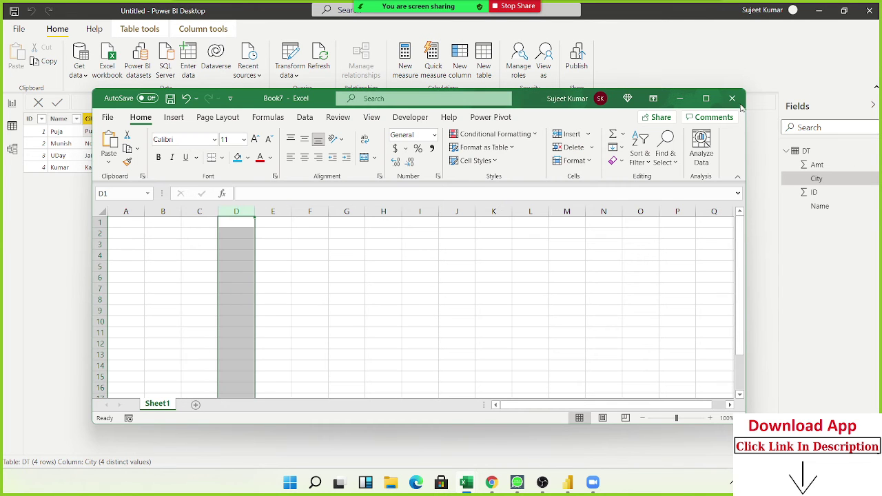
left_click(705, 98)
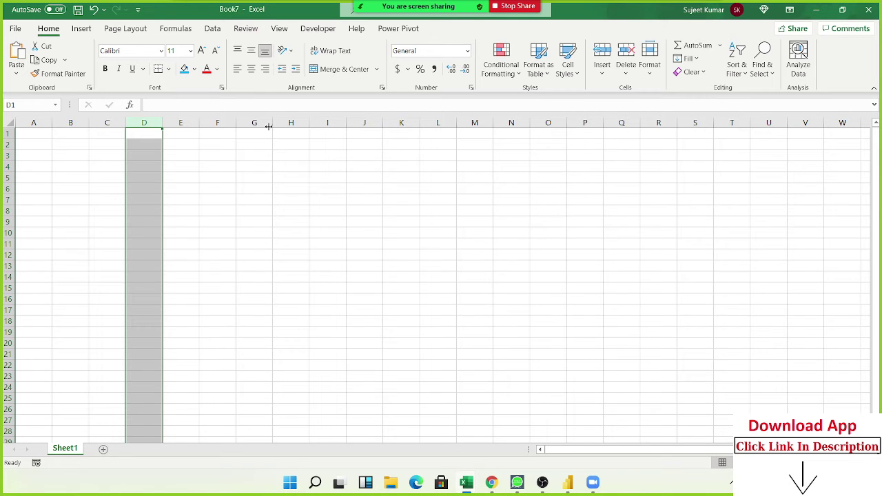
left_click(227, 164)
left_click(16, 29)
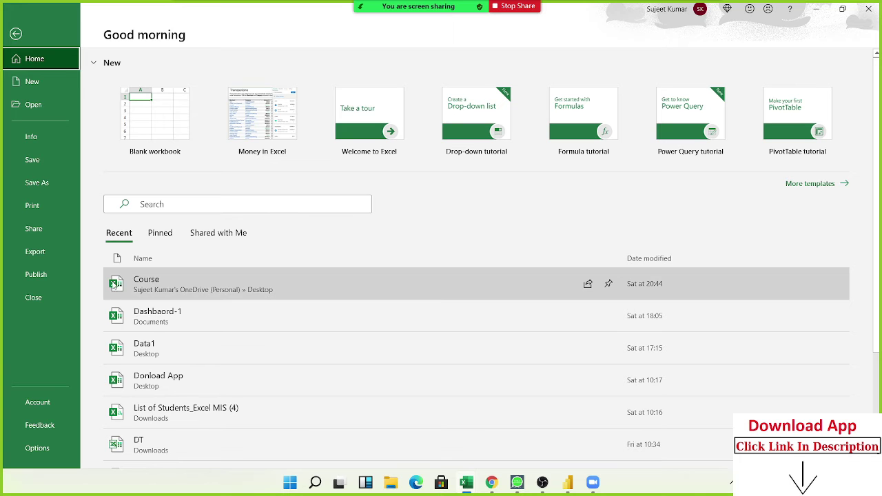
Open the Data1 workbook from Recent and go to its Sheet1 data table.
left_click(137, 352)
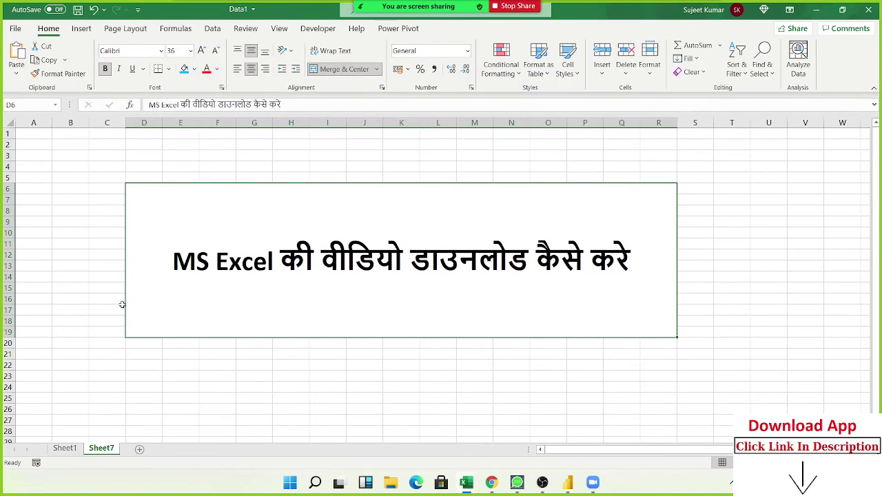
left_click(65, 448)
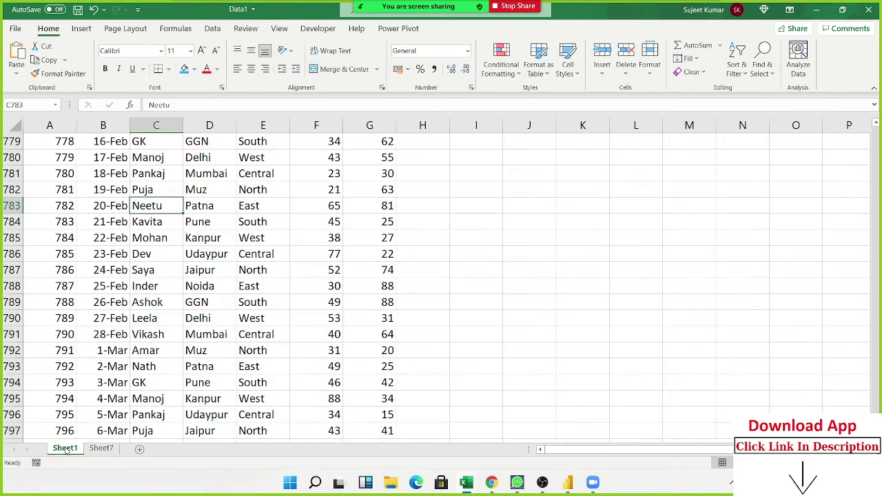
left_click(74, 273)
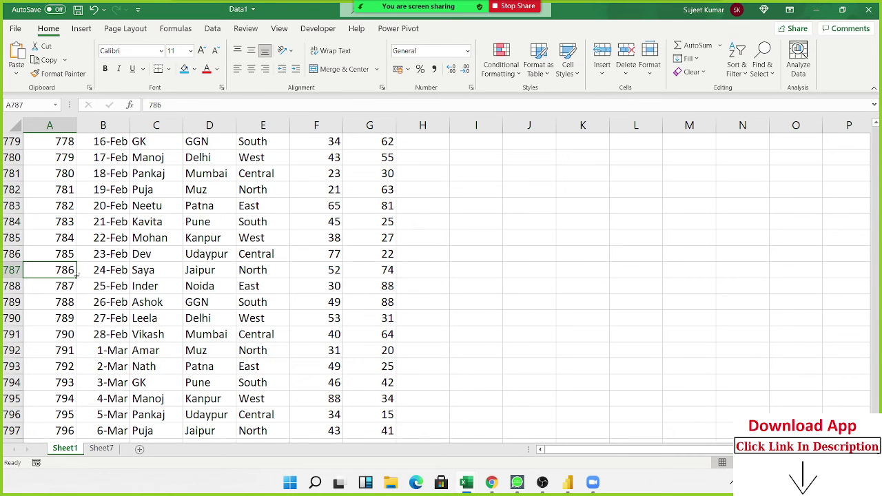
Select the whole ID-to-MRP table from A1 to row 797, copy it, and return to Power BI.
key("ctrl+Up")
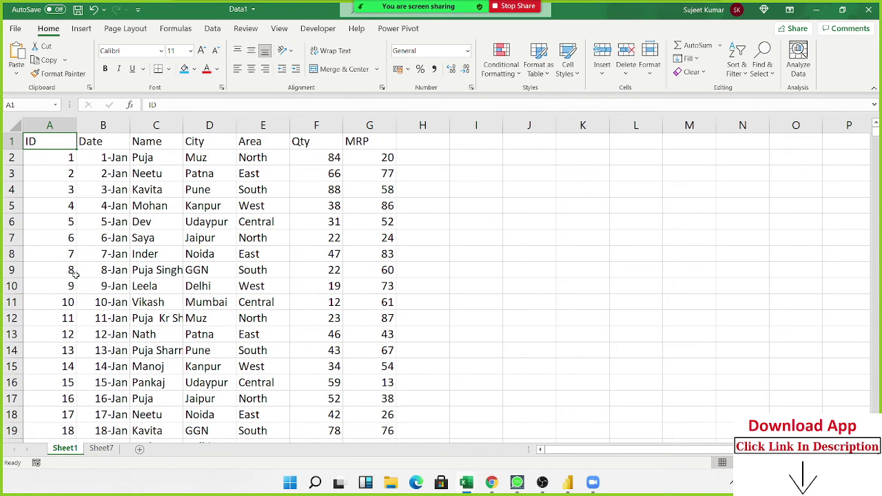
key("shift+Right")
key("shift+Left")
key("shift+Right")
key("shift+Left")
key("ctrl+shift+Right")
key("ctrl+shift+Down")
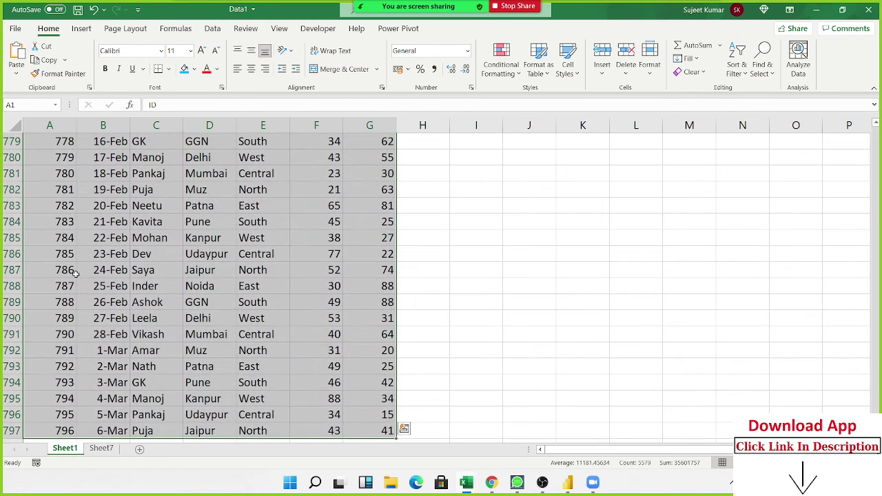
key("ctrl+c")
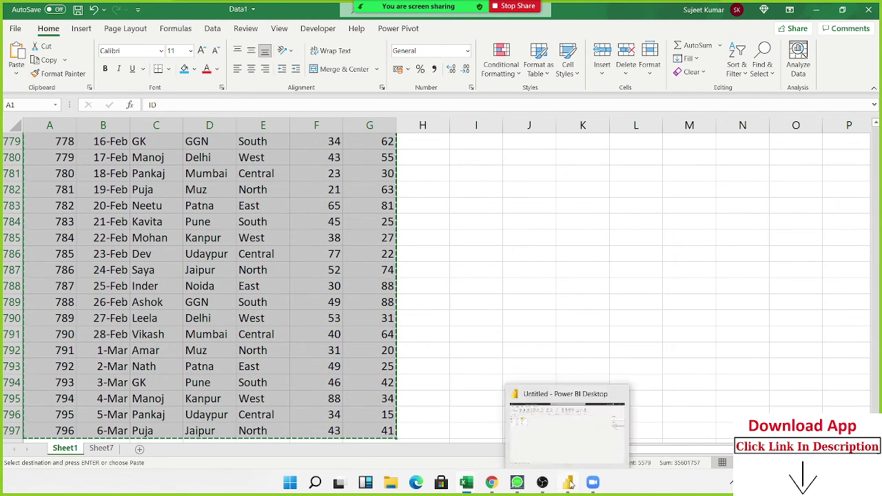
left_click(570, 484)
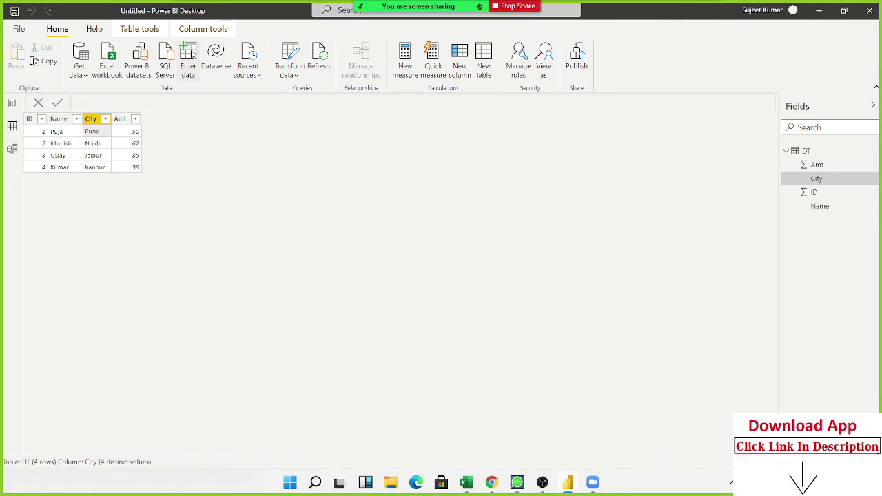
Paste the full copied Excel table into a new Enter data table, which is rejected as too large.
left_click(188, 59)
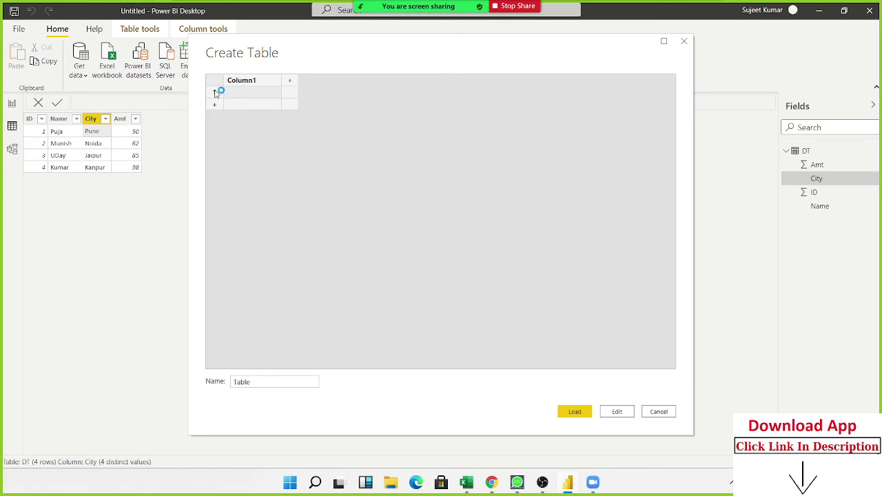
key("ctrl+v")
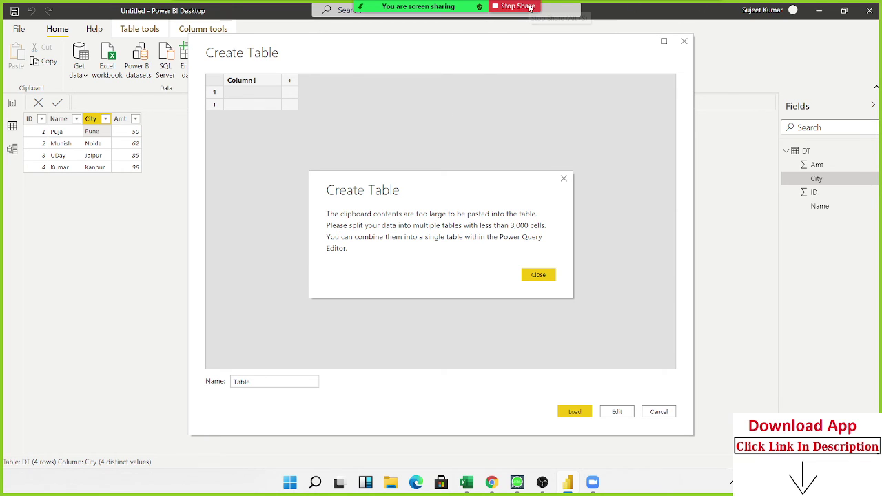
Dismiss the paste warning, then select the header and first 15 rows (A1:G16) in Excel.
key("Escape")
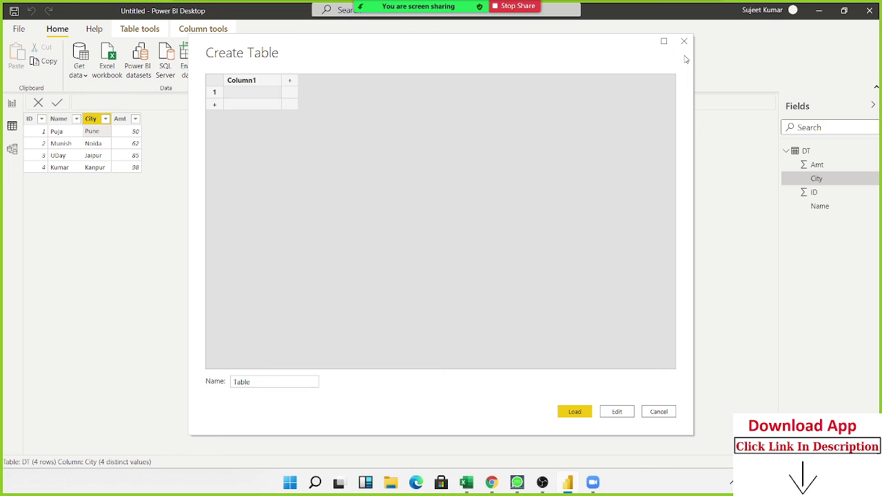
key("alt+Tab")
left_click(120, 158)
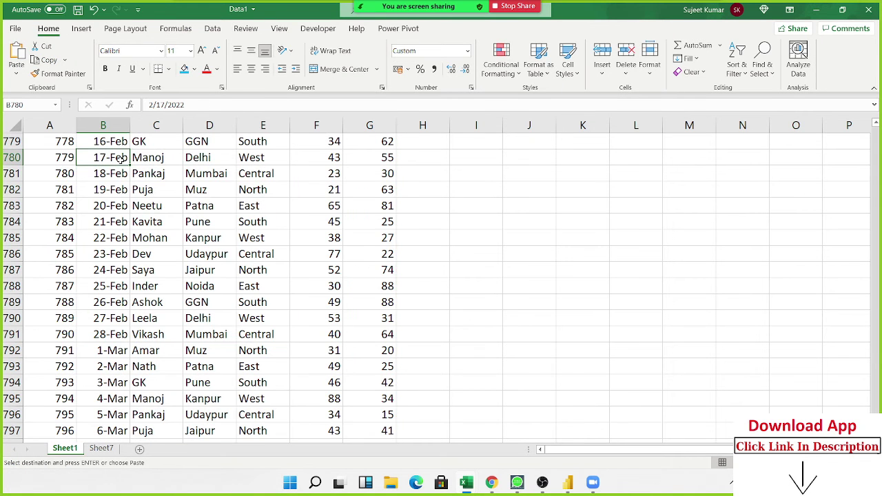
key("ctrl+Home")
key("ctrl+shift+Right")
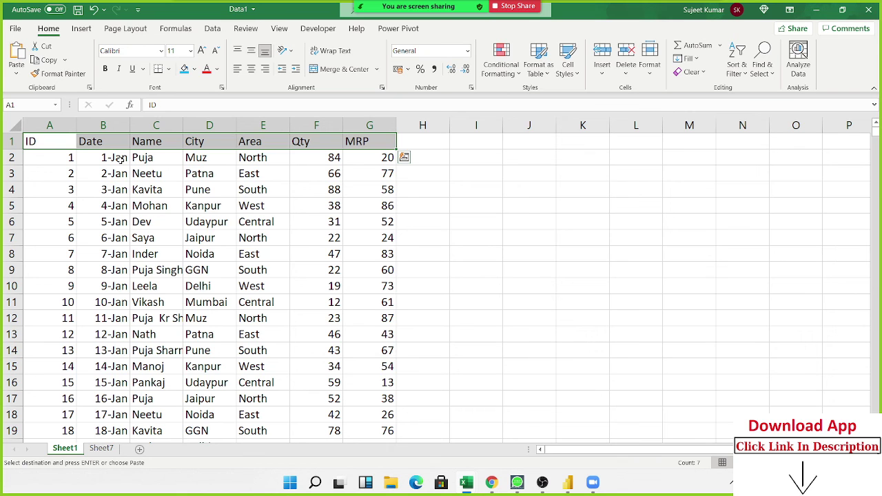
key("shift+Down")
key("shift+Down")
key("shift+Down")
key("shift+Down")
key("shift+Down")
key("shift+Down")
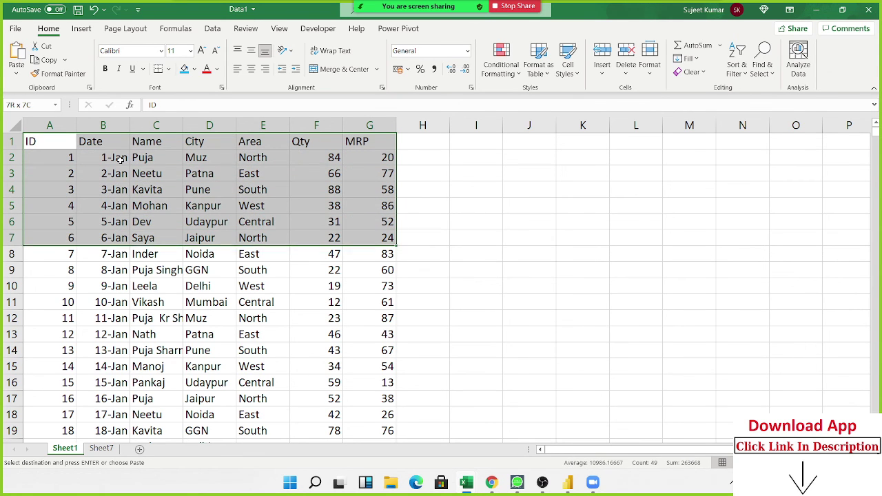
key("shift+Down")
key("shift+Down")
key("shift+Down")
key("shift+Down")
key("shift+Down")
key("shift+Down")
key("shift+Down")
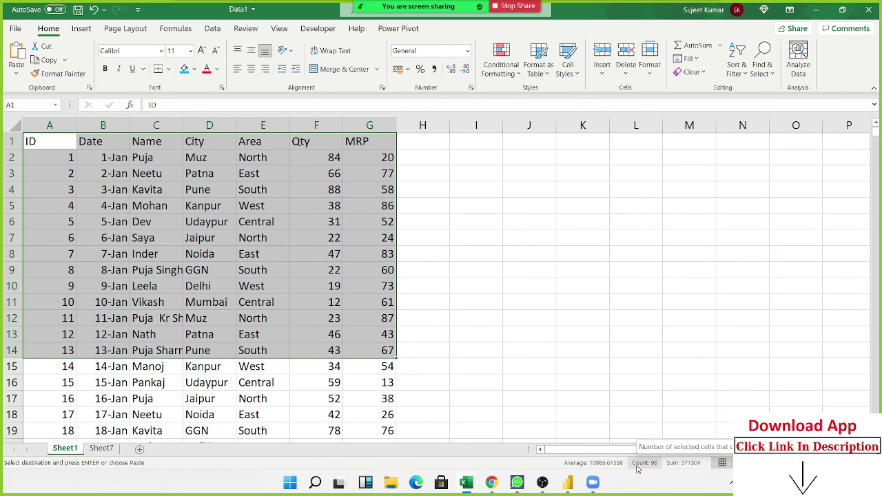
left_click(41, 157)
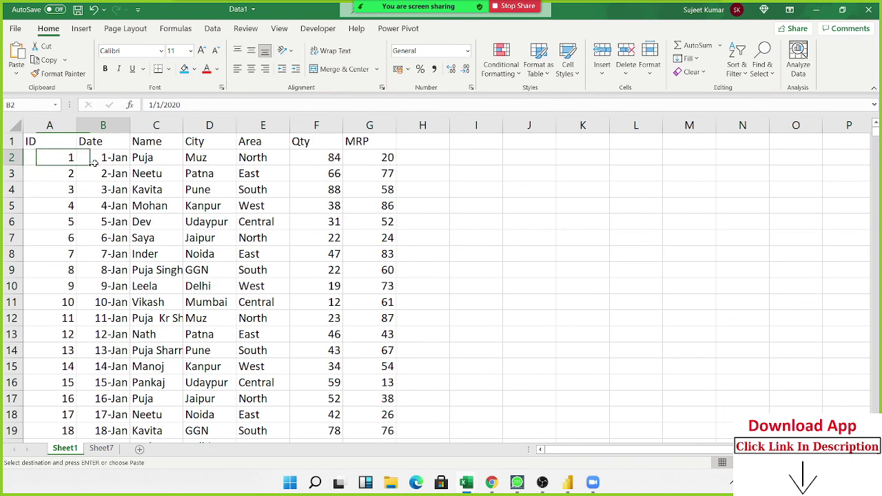
left_click(173, 157)
left_click(9, 140)
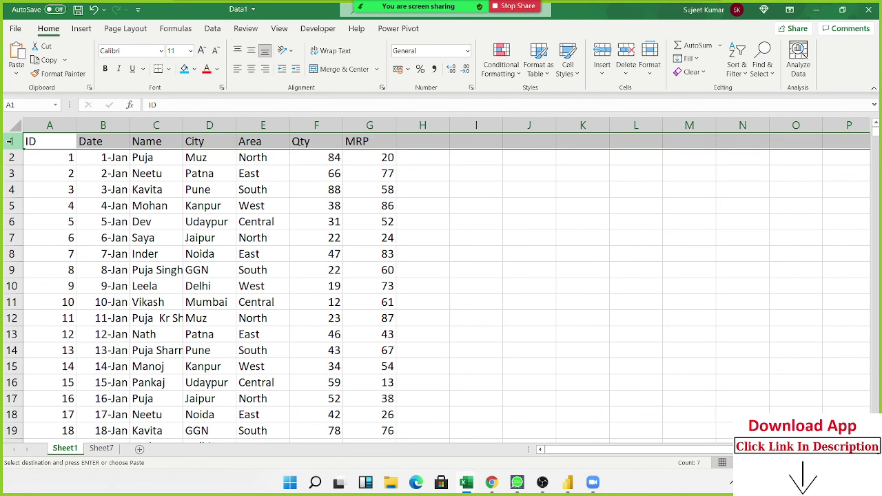
mouse_move(31, 141)
left_mouse_down()
mouse_move(339, 379)
mouse_move(359, 384)
left_mouse_up()
key("alt+Tab")
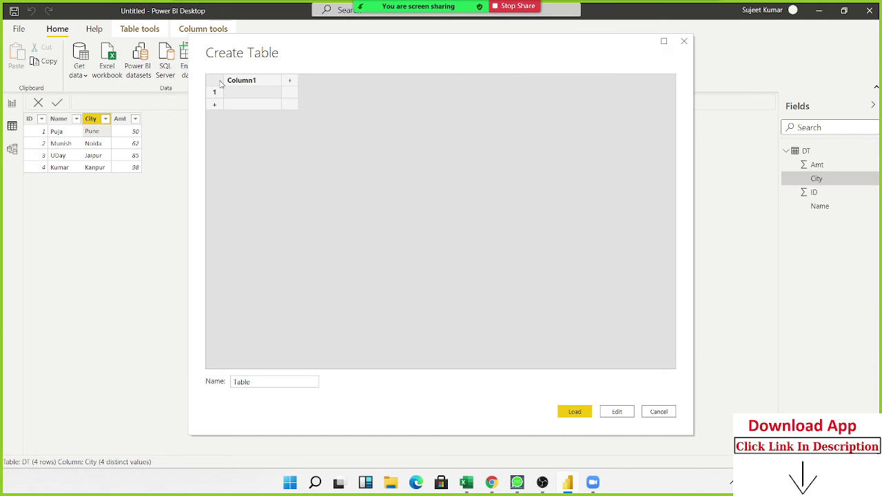
Paste the 15 Excel rows, name the table DT1, and load it.
key("ctrl+v")
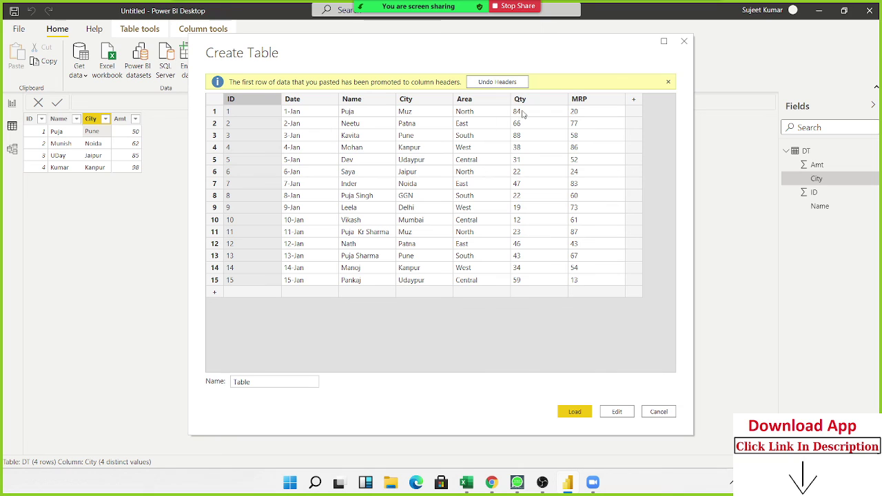
left_click(382, 175)
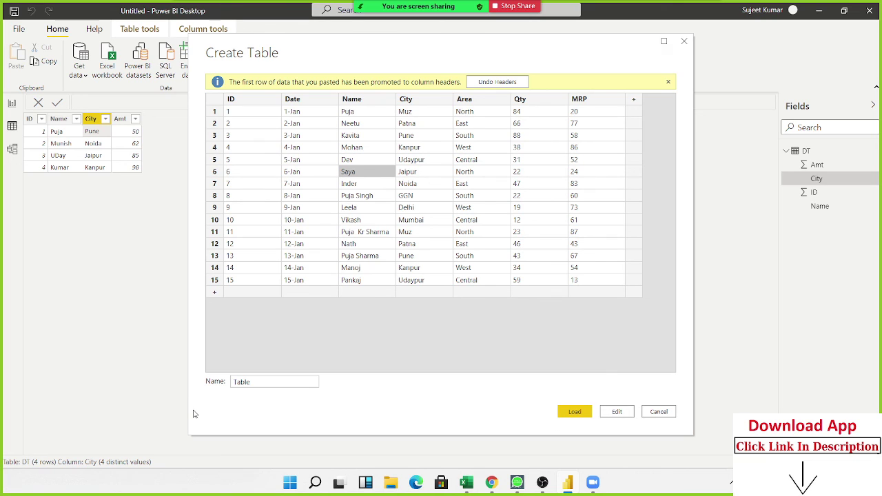
left_click(237, 381)
double_click(237, 381)
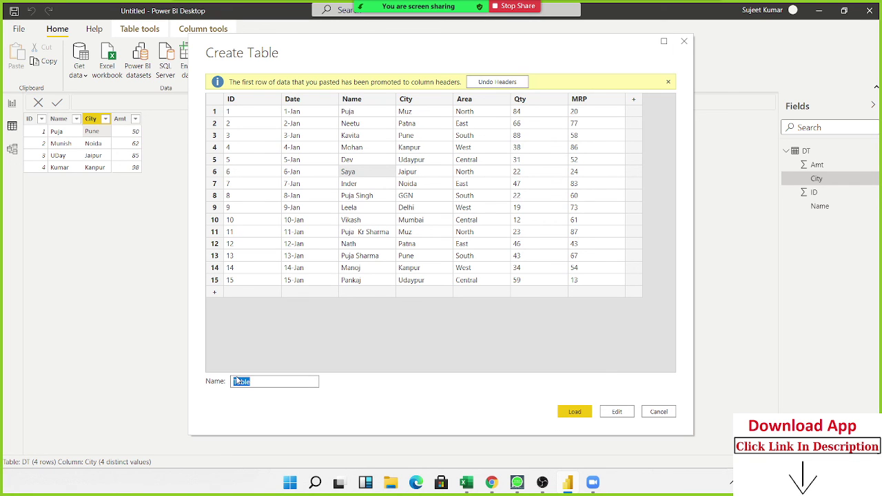
type("DTG")
key("BackSpace")
left_click(574, 410)
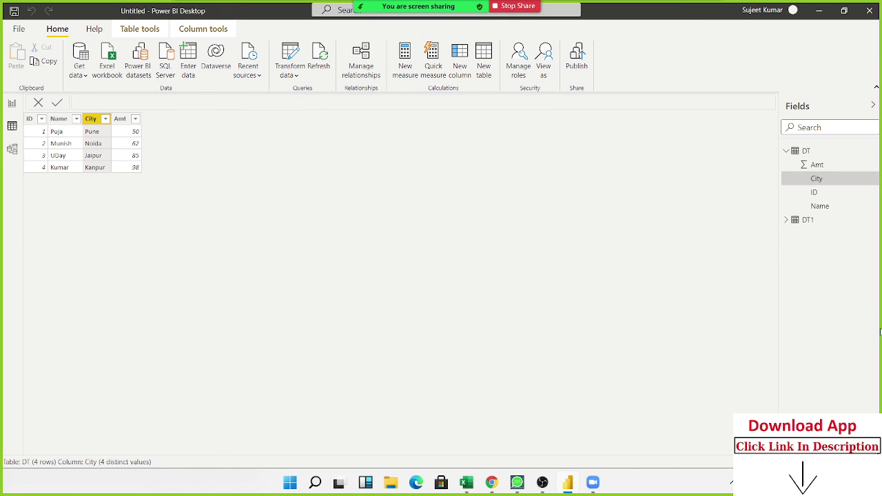
Select DT1 in the Fields pane to display its 15 rows in Data view.
left_click(812, 220)
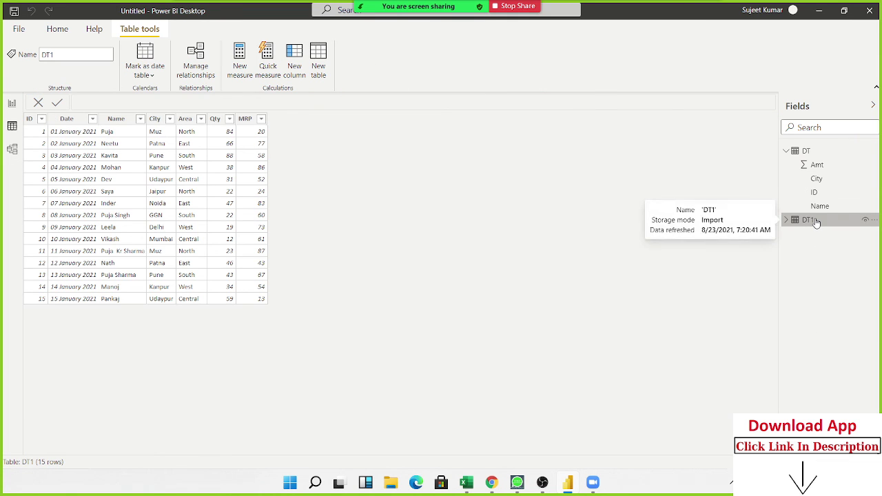